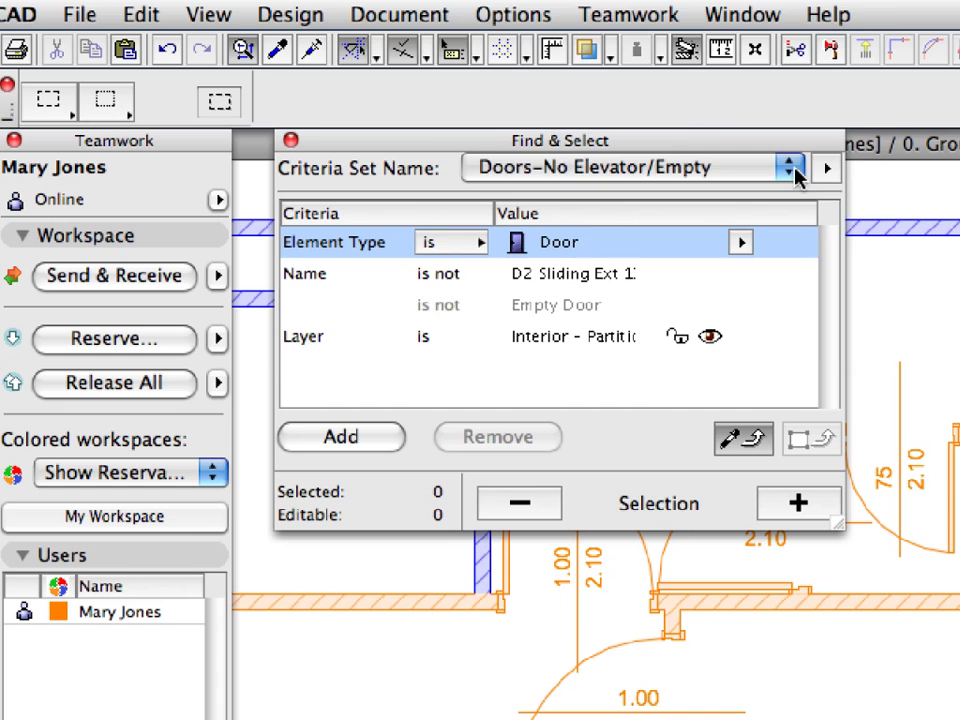
Step: Select all doors matching the public criteria set Doors-No Elevator/Empty on the ground floor
{"action": "left_click", "coordinate": [792, 168]}
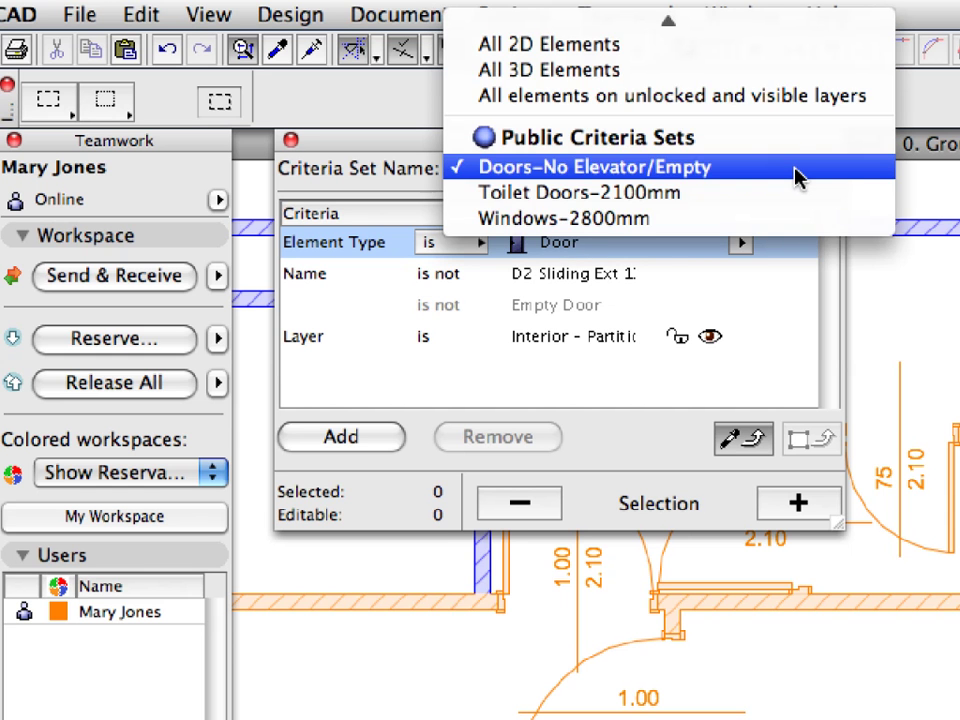
{"action": "left_click", "coordinate": [797, 176]}
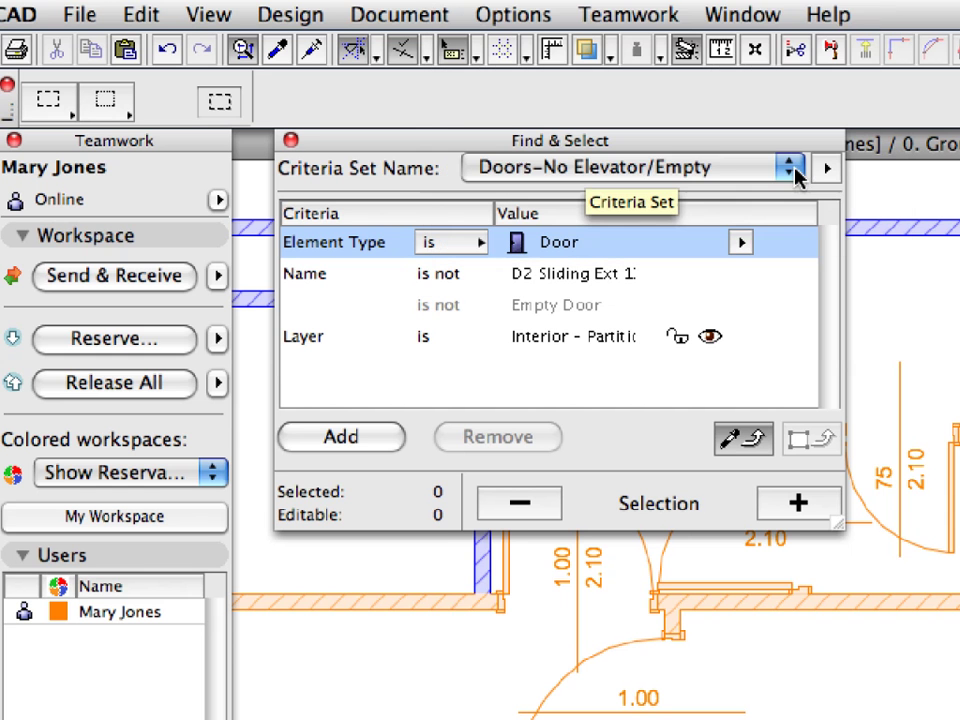
{"action": "left_click", "coordinate": [820, 512]}
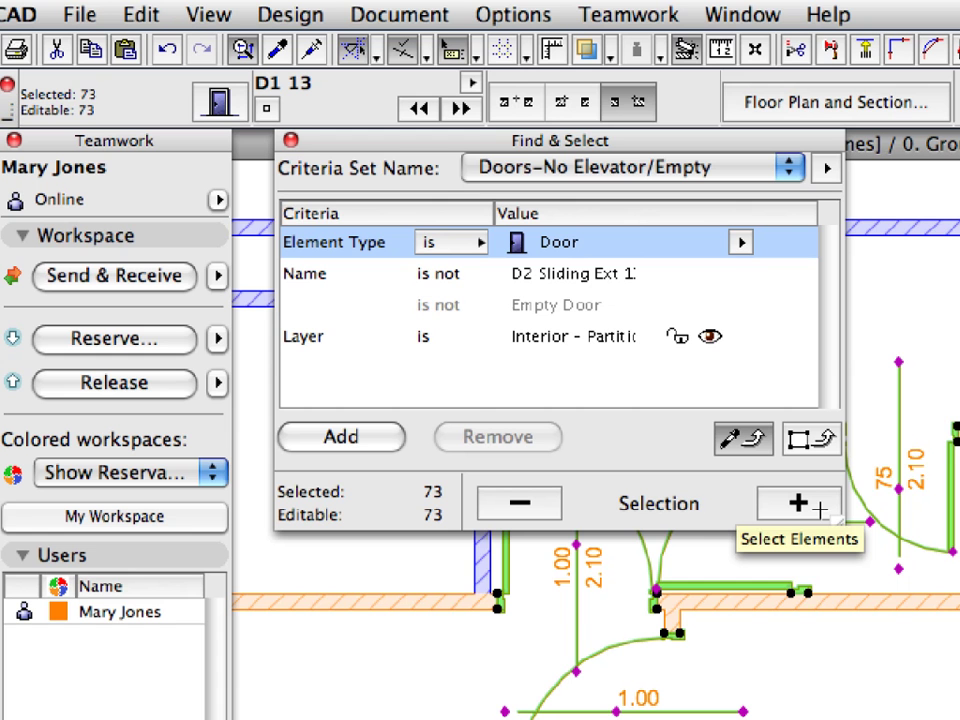
{"action": "scroll", "coordinate": [713, 634], "scroll_direction": "down", "scroll_amount": 4}
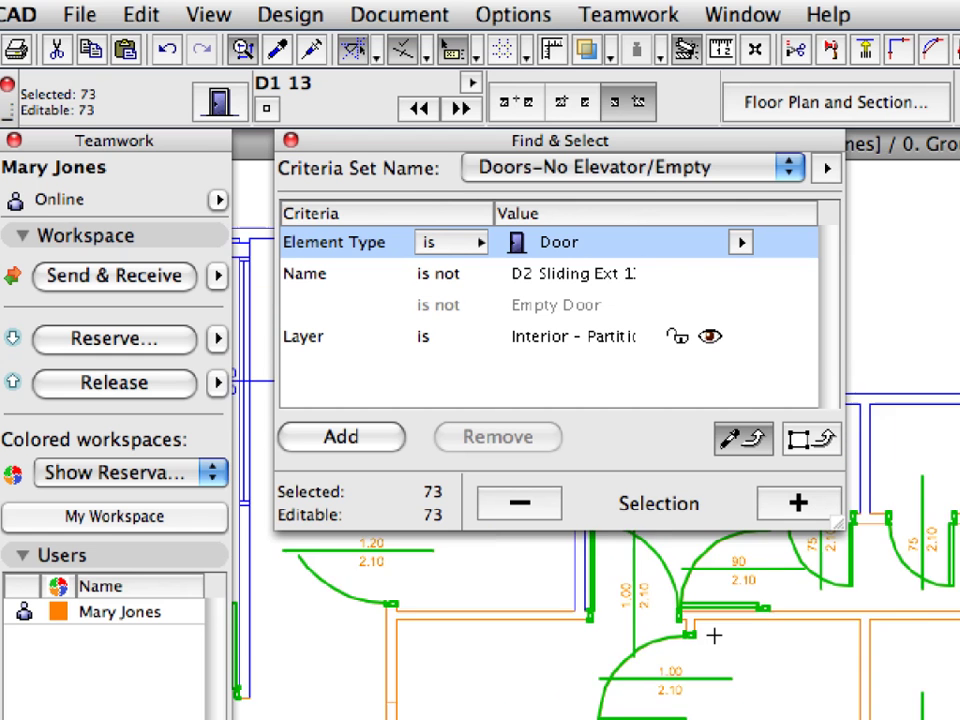
{"action": "scroll", "coordinate": [710, 636], "scroll_direction": "down", "scroll_amount": 2}
{"action": "scroll", "coordinate": [690, 660], "scroll_direction": "up", "scroll_amount": 3}
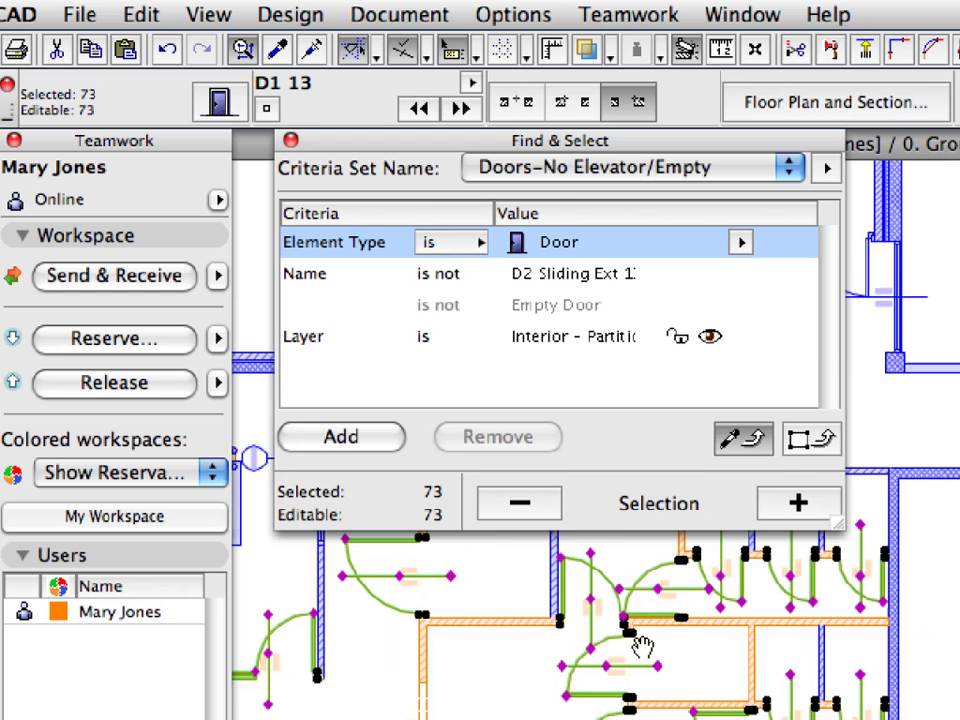
{"action": "middle_click_drag", "start_coordinate": [643, 699], "coordinate": [605, 641]}
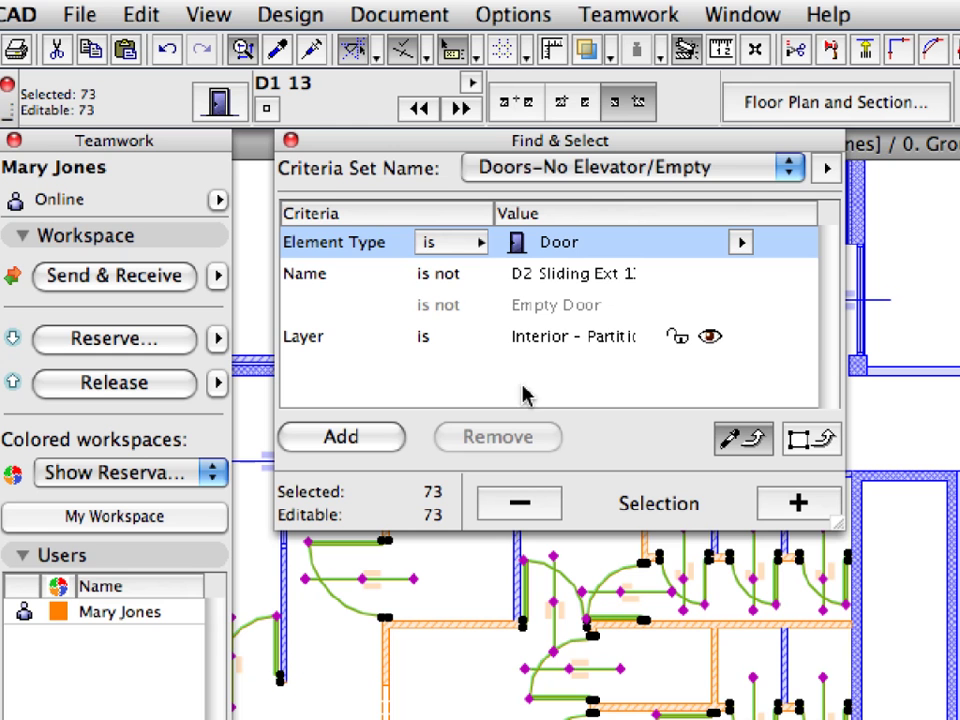
Step: In the selected doors' marker geometry settings, set the marker shape to Circle
{"action": "left_click", "coordinate": [233, 100]}
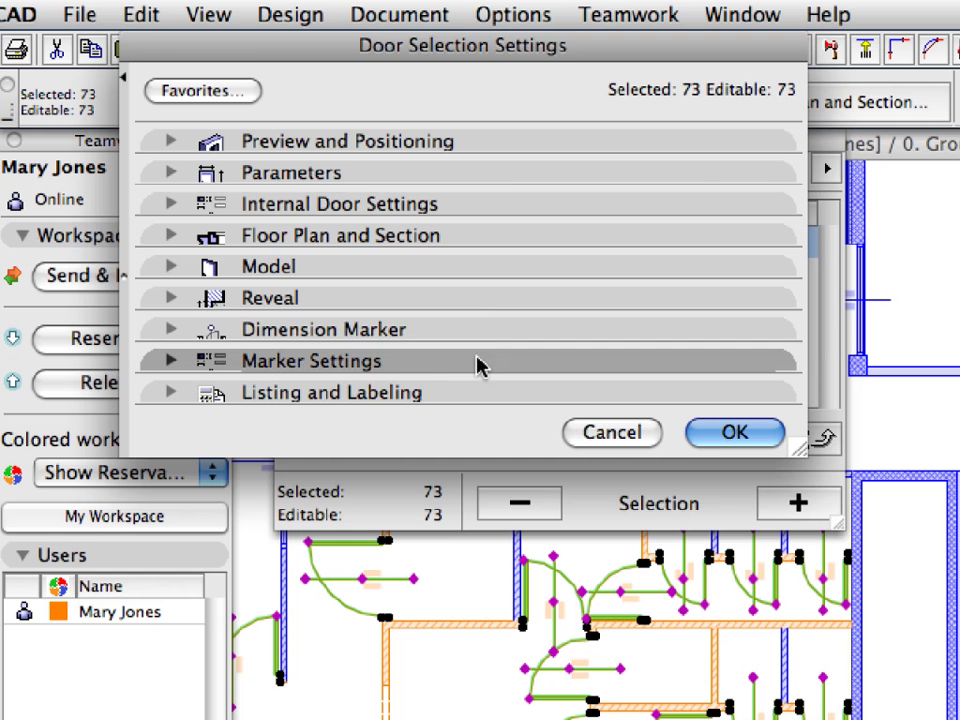
{"action": "left_click", "coordinate": [476, 366]}
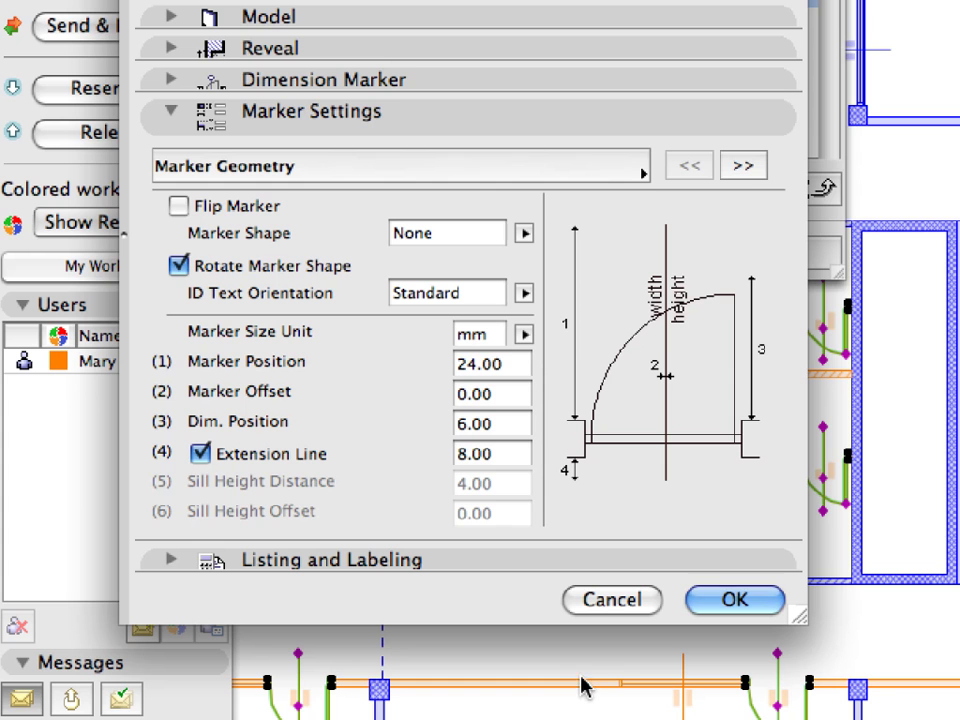
{"action": "left_click", "coordinate": [560, 173]}
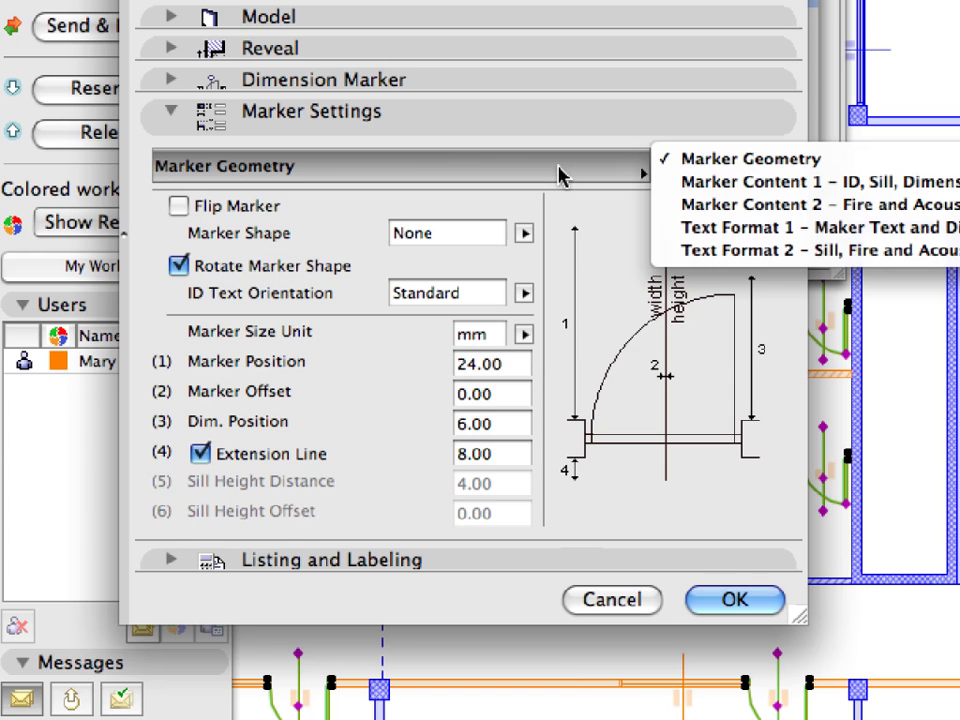
{"action": "left_click", "coordinate": [880, 165]}
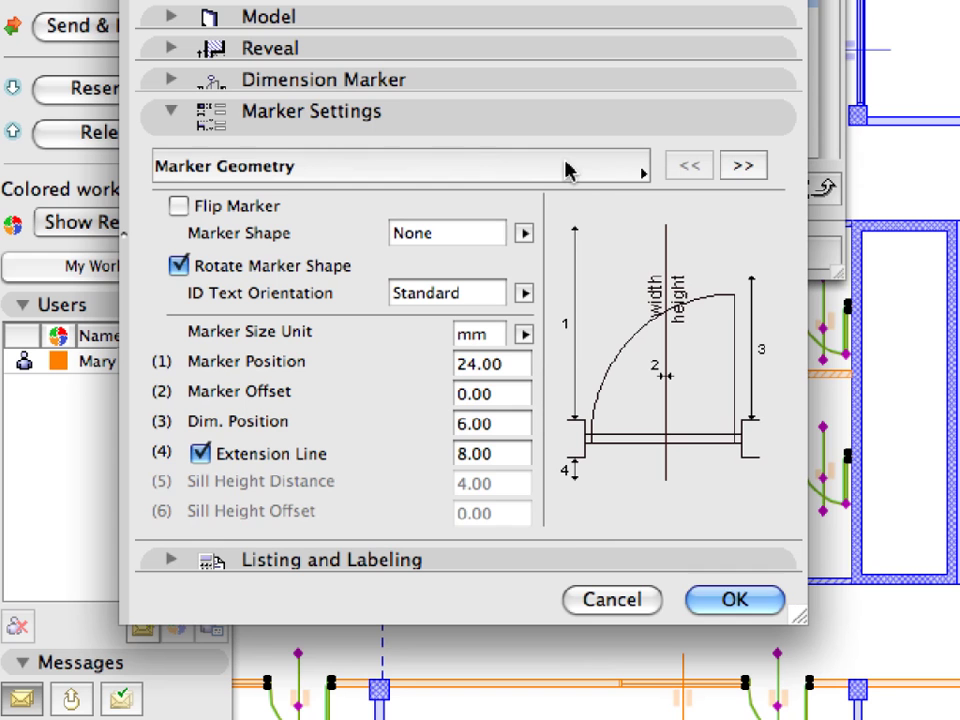
{"action": "left_click", "coordinate": [524, 233]}
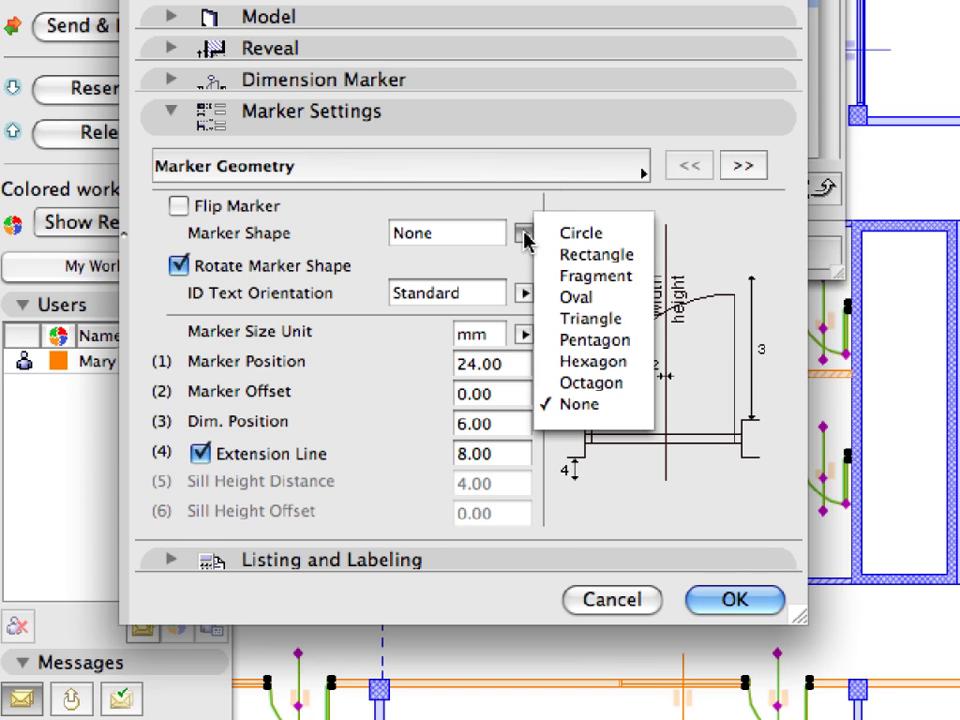
{"action": "left_click", "coordinate": [619, 240]}
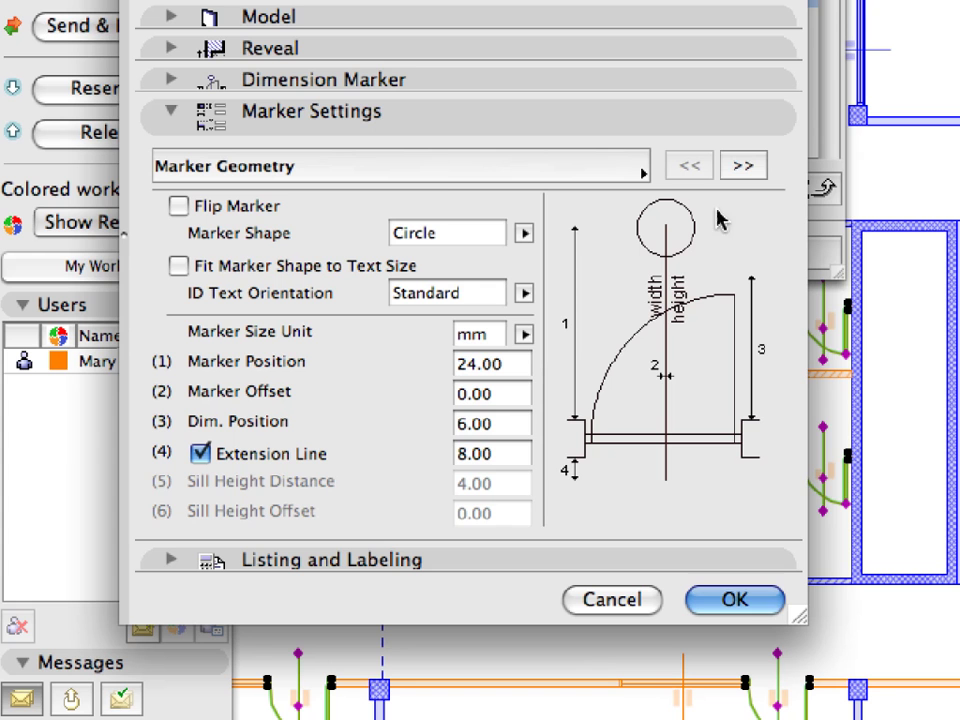
Step: Enable Show ID in the door marker content and apply the settings to the selected doors
{"action": "left_click", "coordinate": [758, 170]}
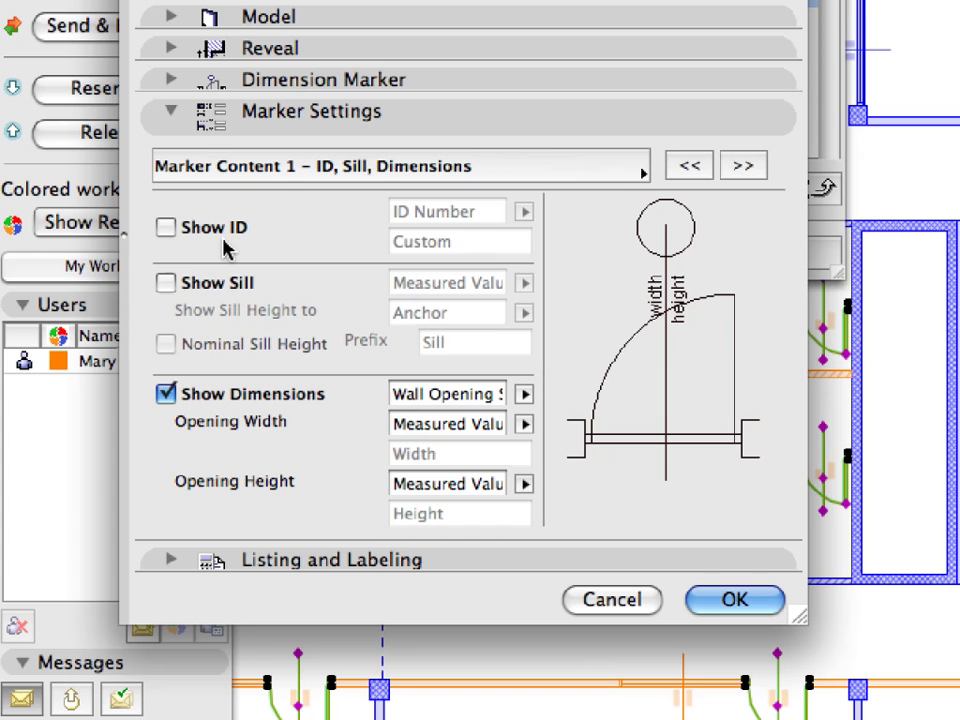
{"action": "left_click", "coordinate": [168, 229]}
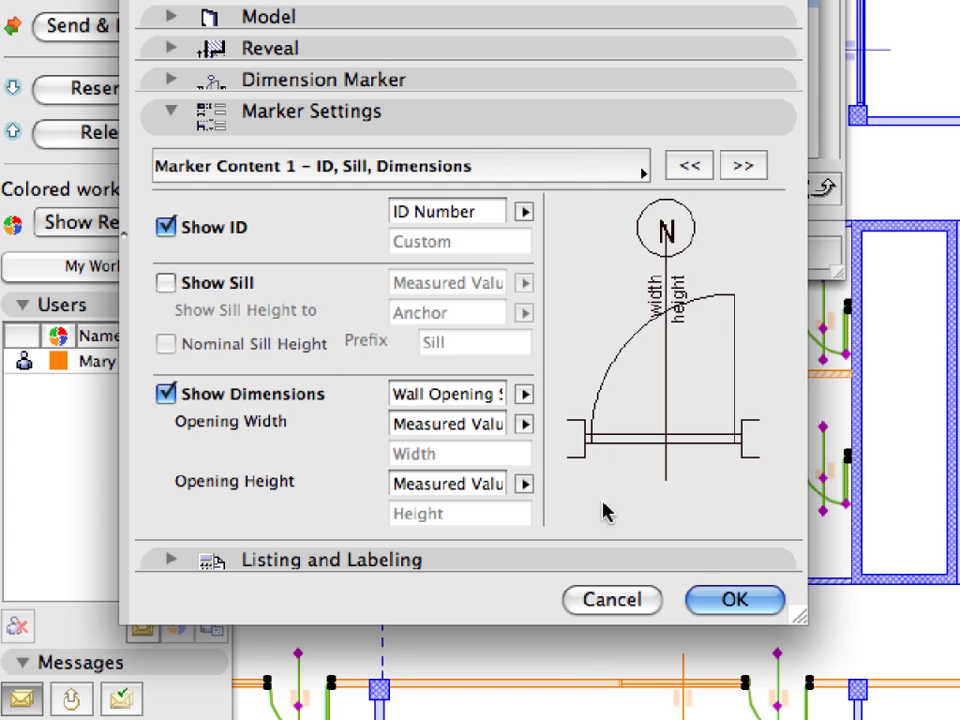
{"action": "left_click", "coordinate": [772, 607]}
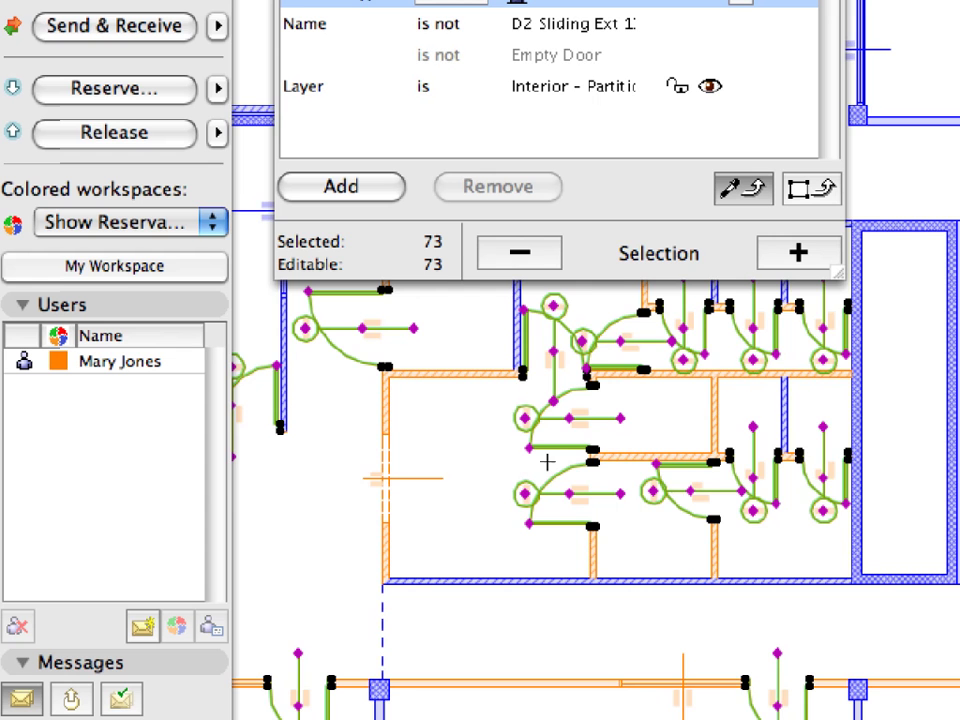
Step: Close Find & Select, activate the Arrow tool and deselect all the doors
{"action": "scroll", "coordinate": [547, 462], "scroll_direction": "up", "scroll_amount": 3}
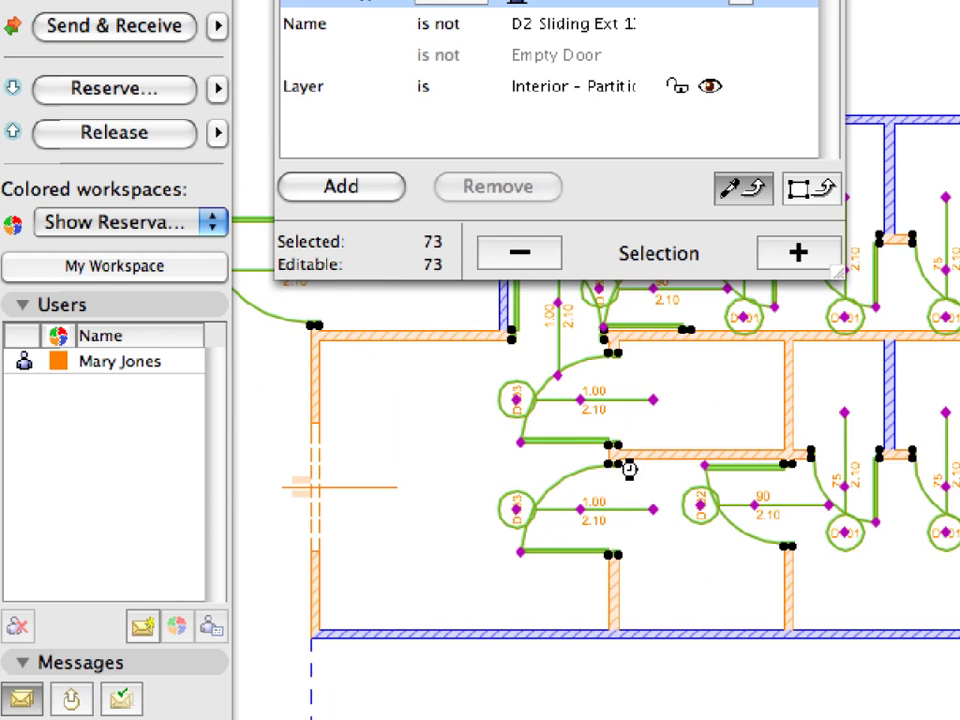
{"action": "scroll", "coordinate": [629, 469], "scroll_direction": "up", "scroll_amount": 3}
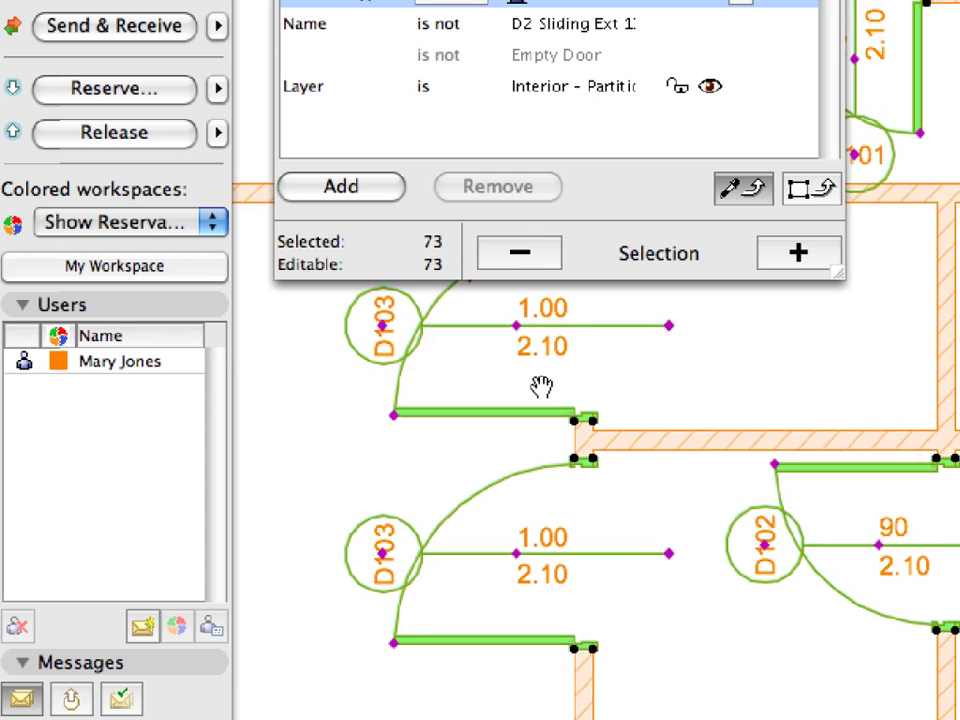
{"action": "middle_click_drag", "start_coordinate": [541, 387], "coordinate": [540, 435]}
{"action": "scroll", "coordinate": [531, 430], "scroll_direction": "up", "scroll_amount": 2}
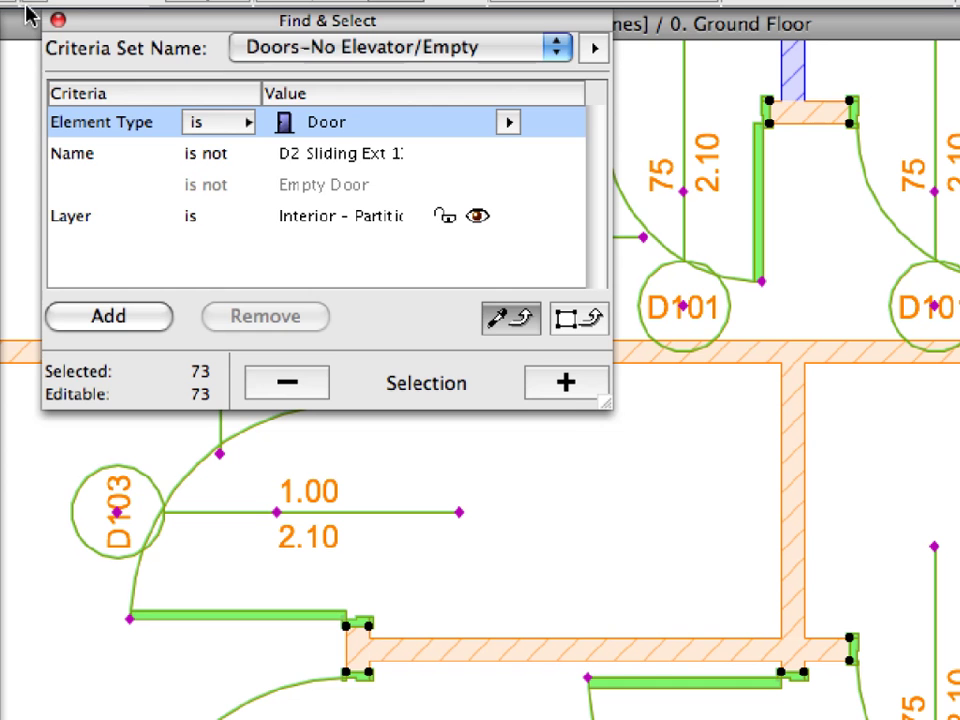
{"action": "left_click", "coordinate": [58, 22]}
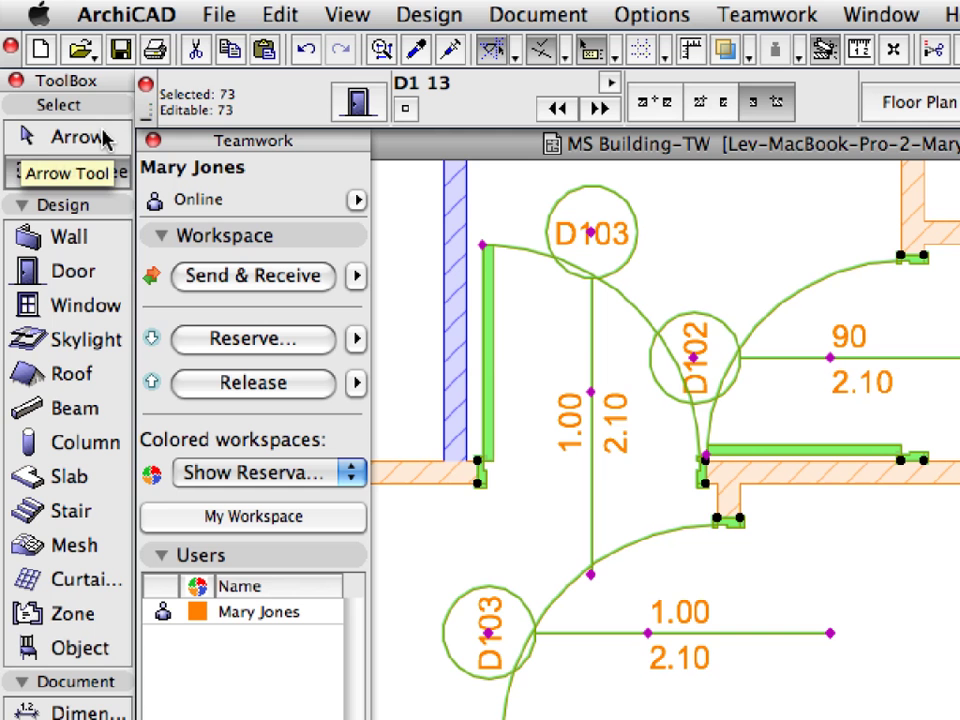
{"action": "left_click", "coordinate": [106, 140]}
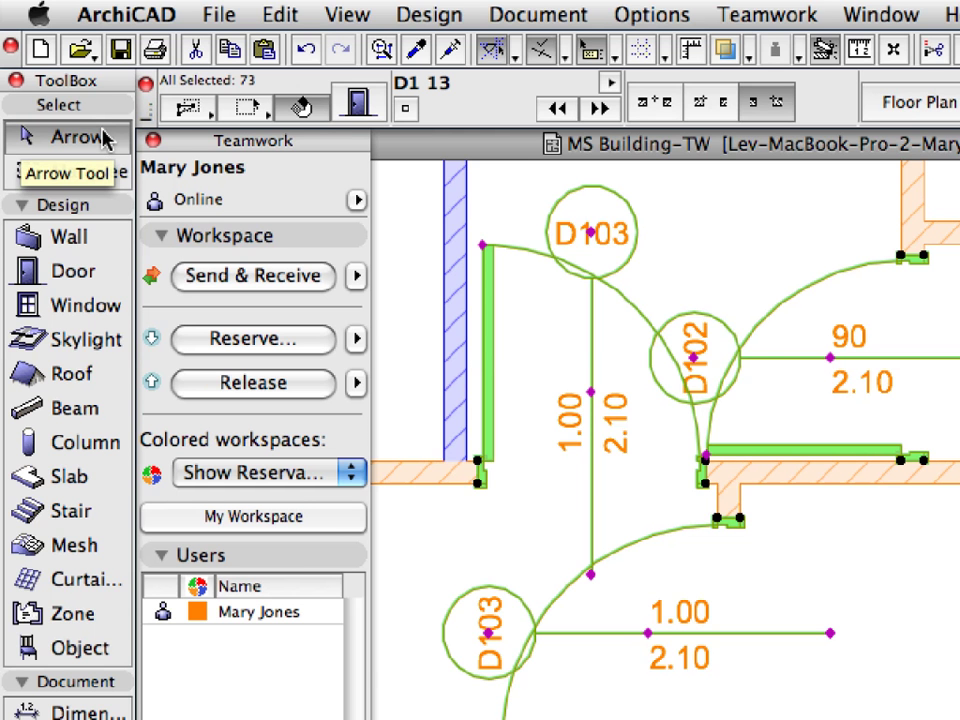
{"action": "key", "text": "Escape"}
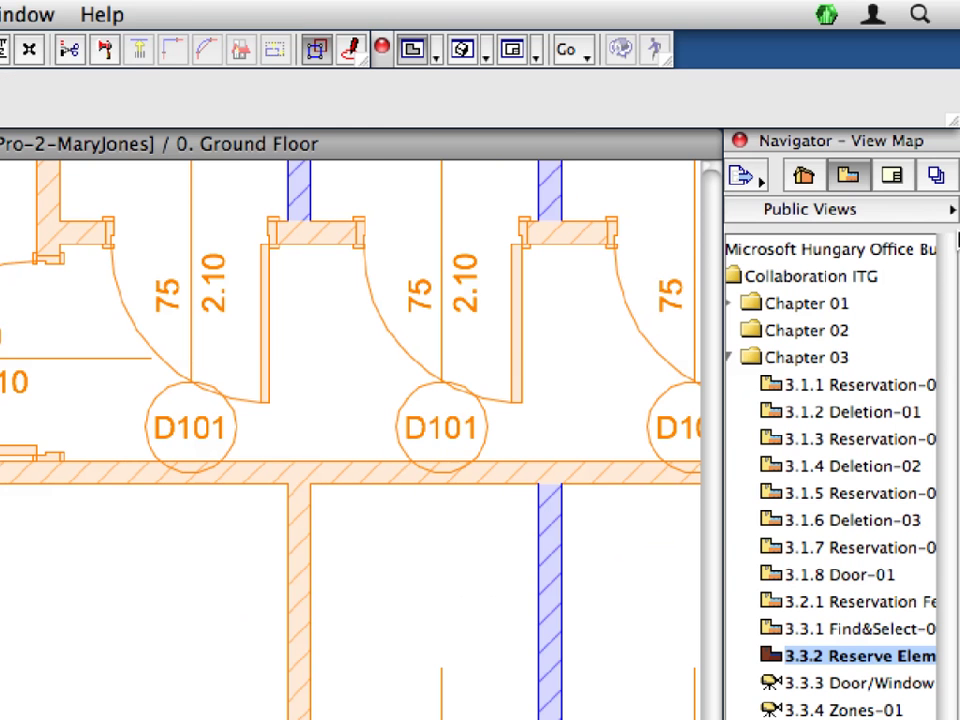
Step: Select the stories from Third Floor to Ground Floor in the Project Map and start Reserve Elements for them
{"action": "left_click", "coordinate": [818, 177]}
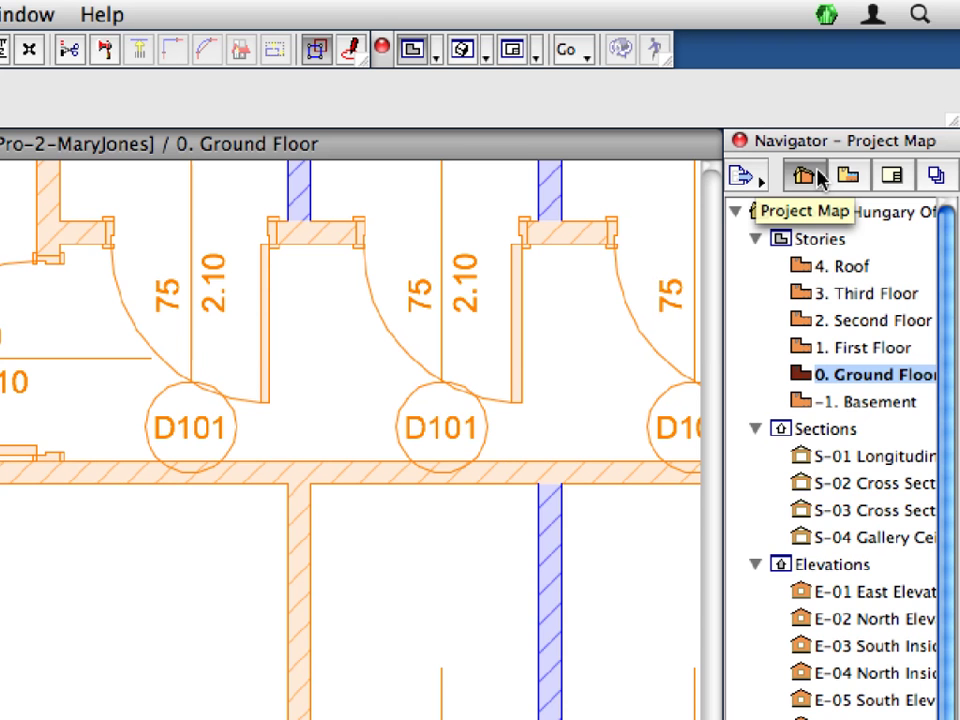
{"action": "left_click", "coordinate": [873, 293]}
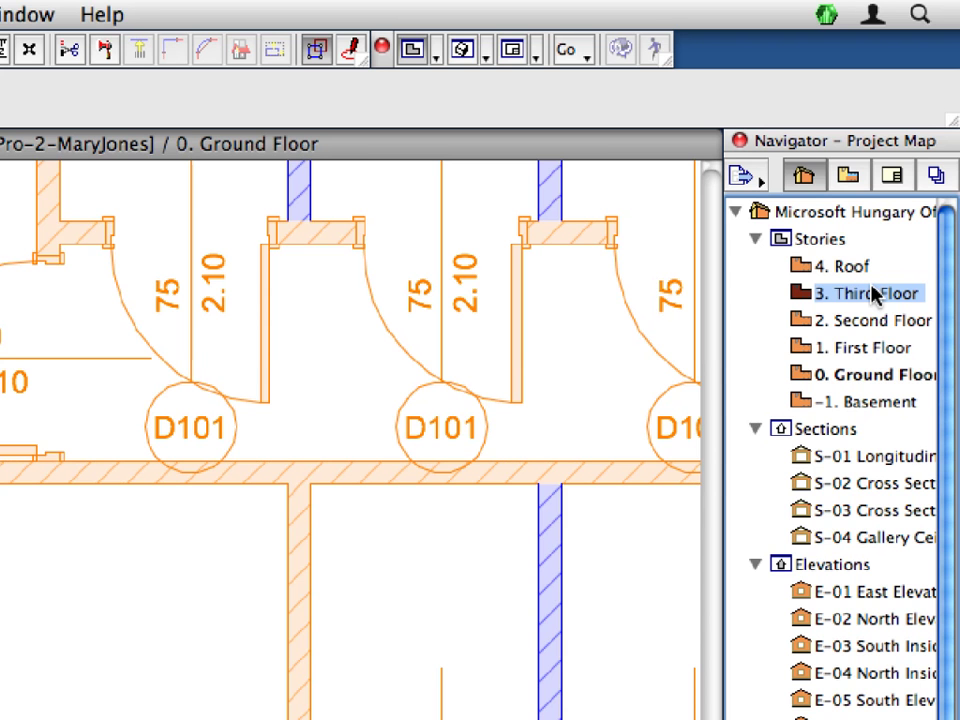
{"action": "left_click", "coordinate": [880, 378], "text": "shift"}
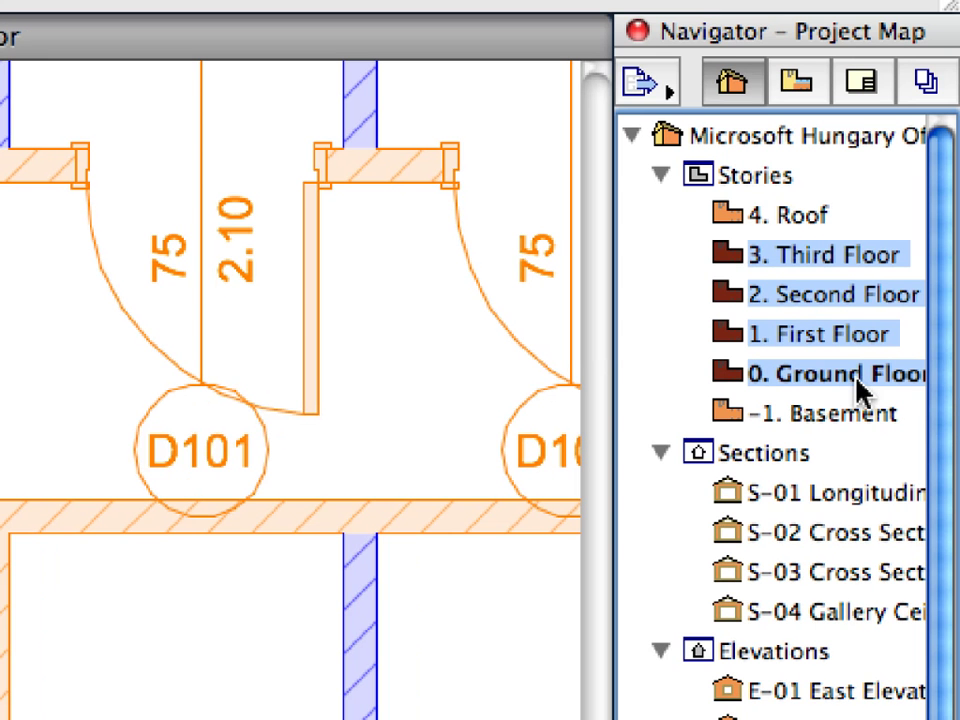
{"action": "right_click", "coordinate": [733, 377]}
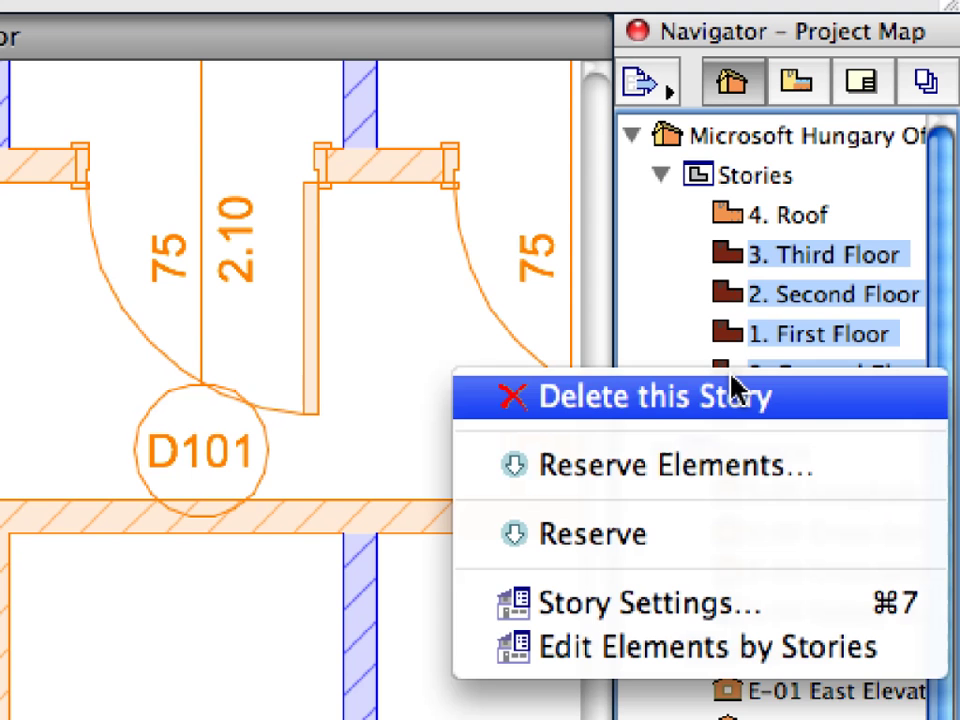
{"action": "left_click", "coordinate": [862, 465]}
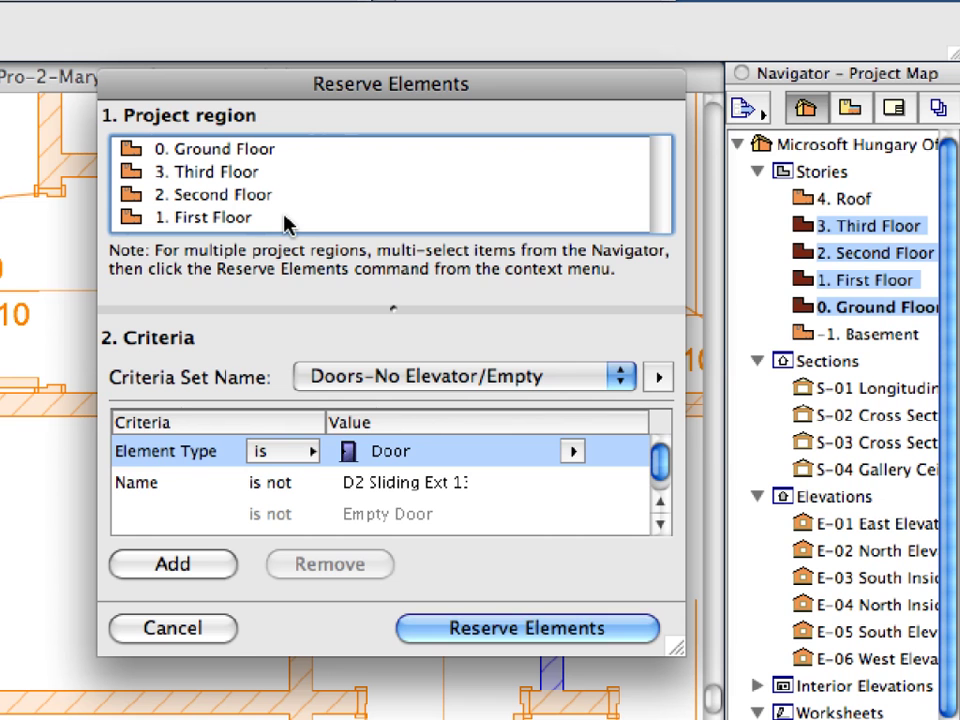
Step: Reserve the elements matching the public criteria set Windows-2800mm on the chosen stories
{"action": "left_click", "coordinate": [551, 379]}
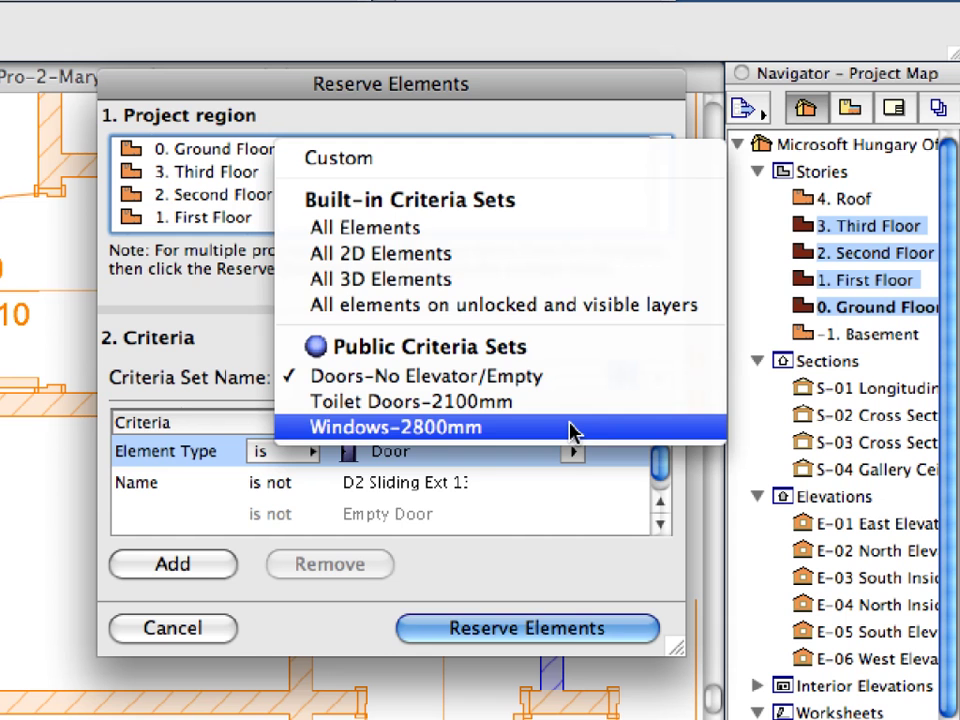
{"action": "left_click", "coordinate": [573, 430]}
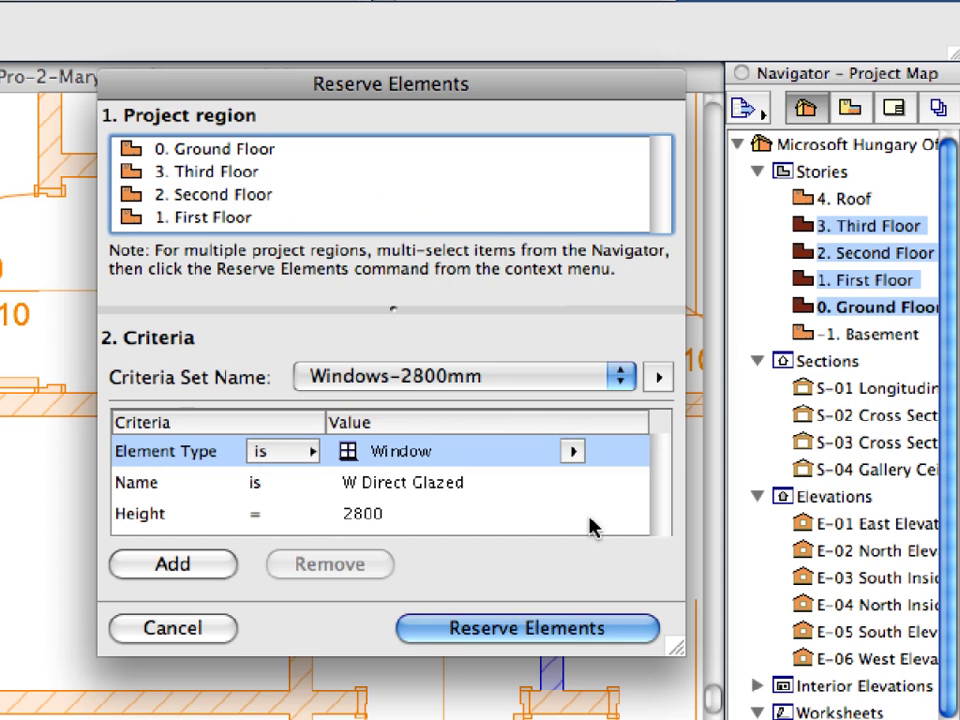
{"action": "left_click", "coordinate": [630, 631]}
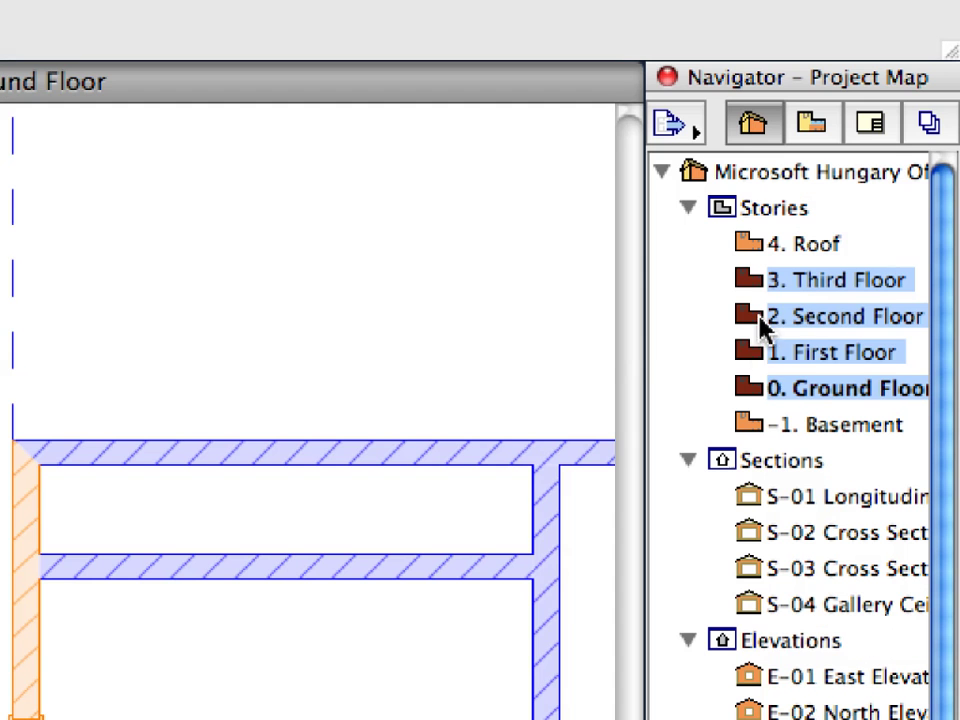
Step: Open the First Floor plan and use Find & Select to select the windows matching the Windows-2800mm criteria set
{"action": "double_click", "coordinate": [755, 358]}
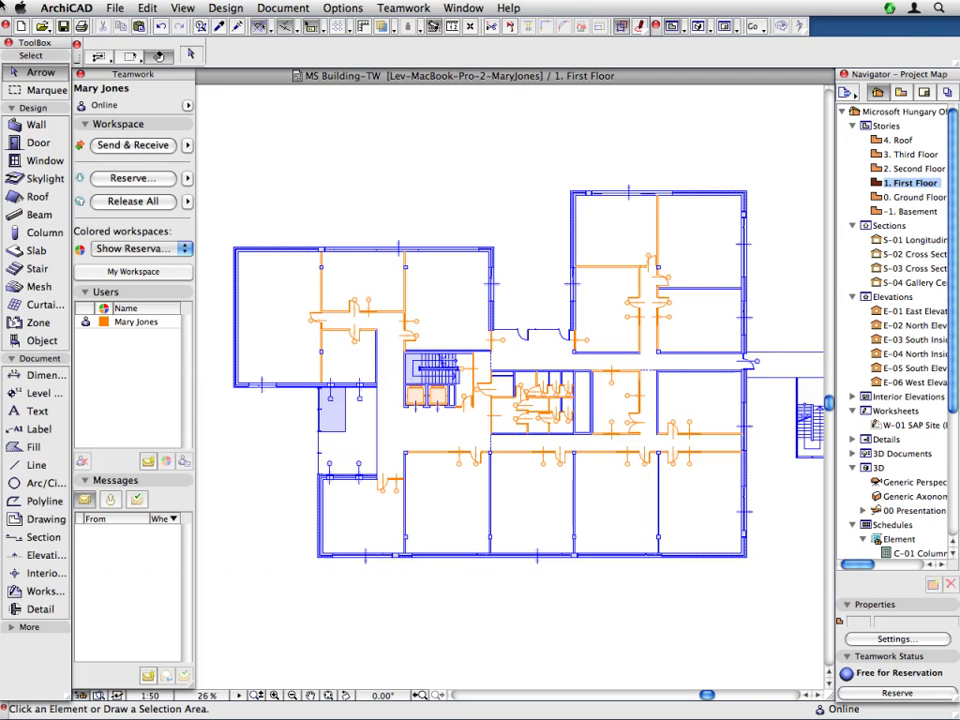
{"action": "left_click", "coordinate": [147, 8]}
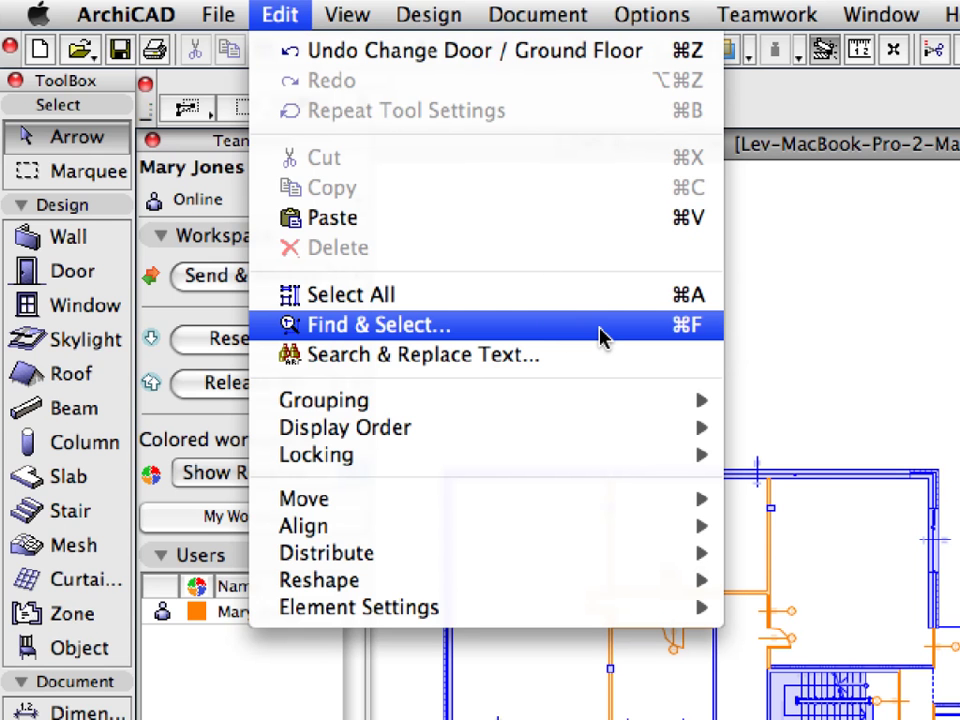
{"action": "left_click", "coordinate": [603, 325]}
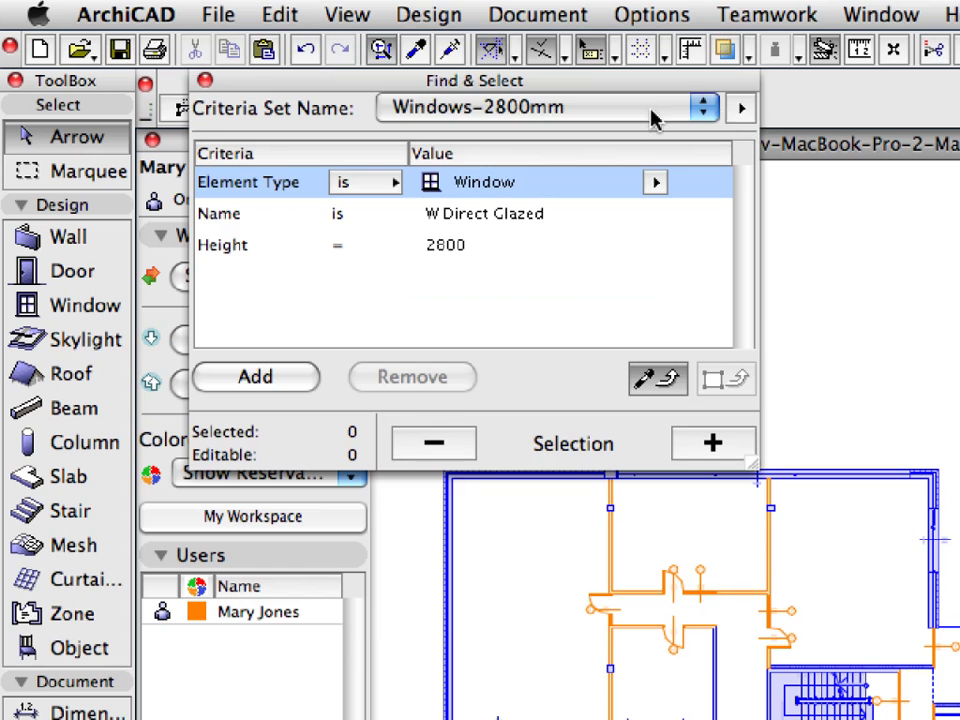
{"action": "left_click", "coordinate": [710, 112]}
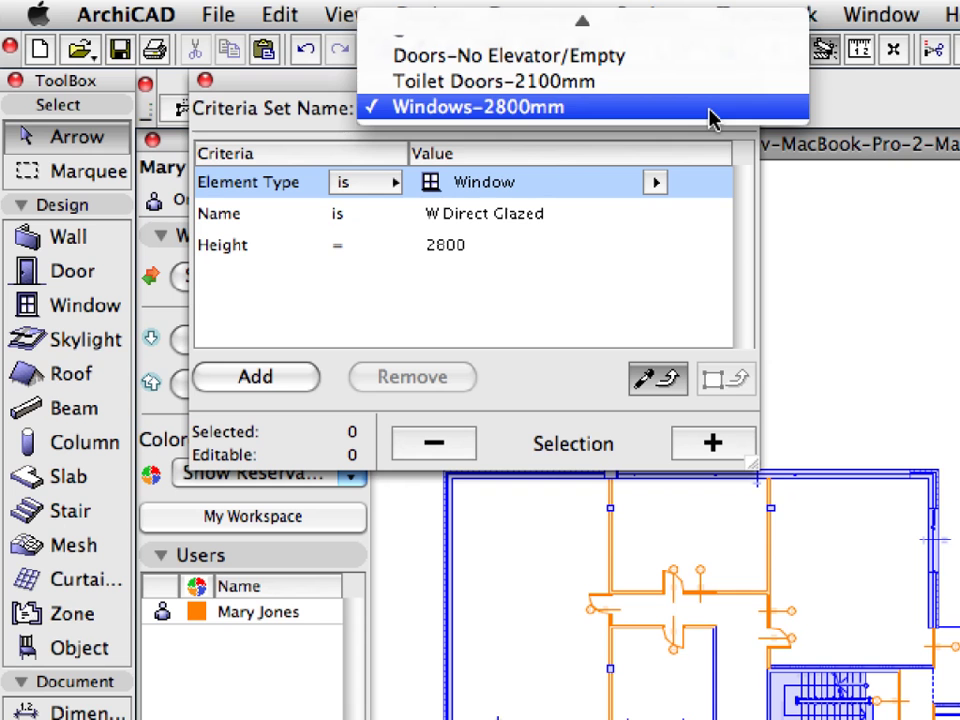
{"action": "left_click", "coordinate": [710, 112]}
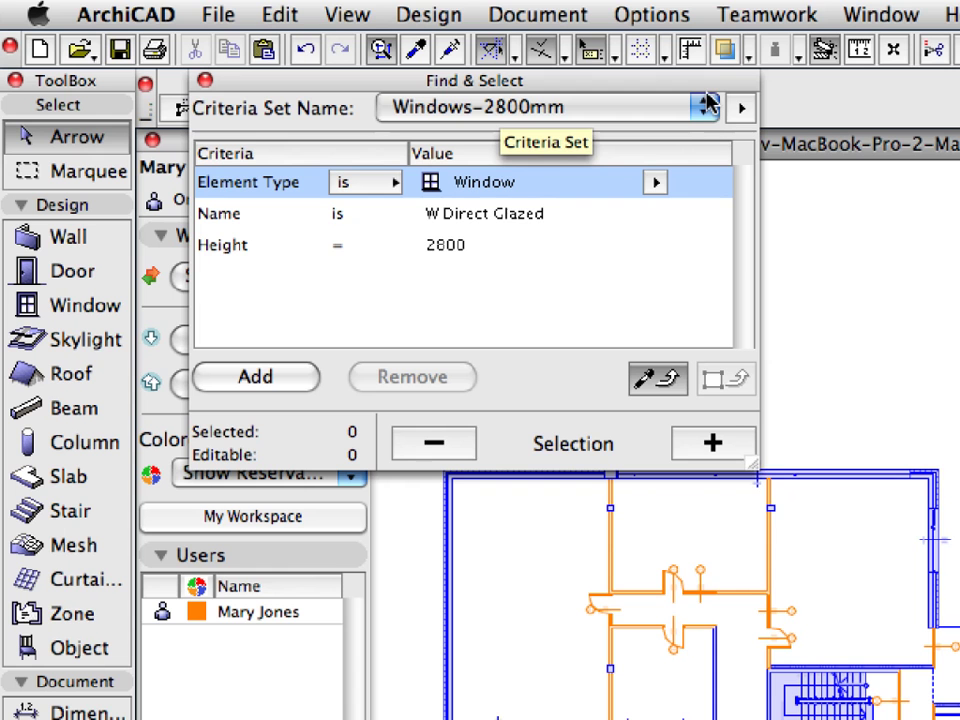
{"action": "left_click", "coordinate": [738, 443]}
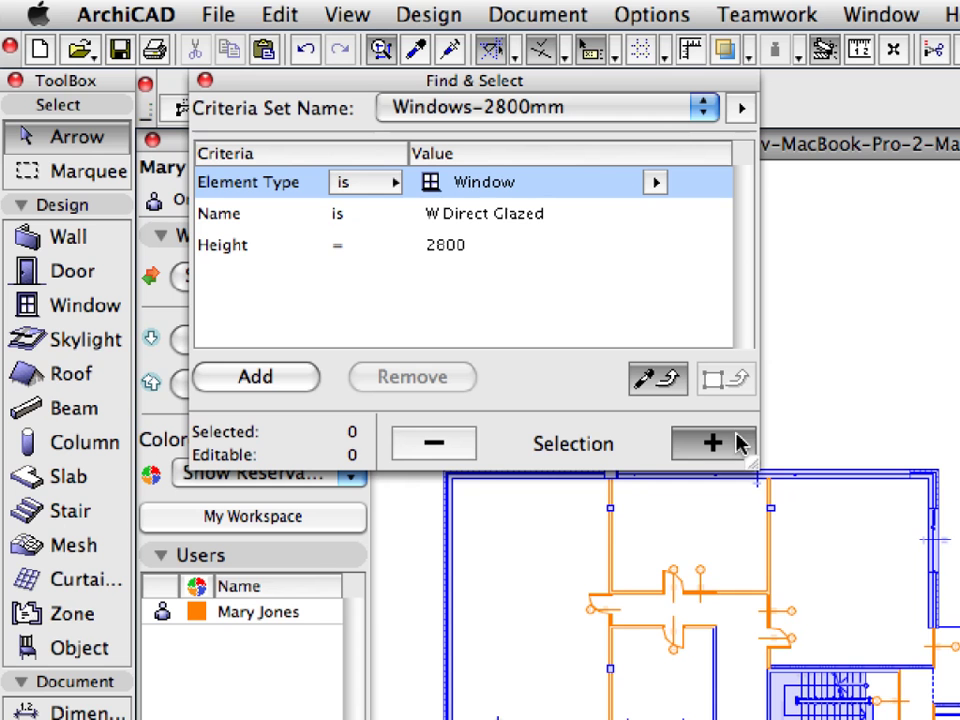
Step: Move Find & Select out of the way, open the selected windows' settings and review the preview and positioning of the window
{"action": "scroll", "coordinate": [879, 602], "scroll_direction": "up", "scroll_amount": 3}
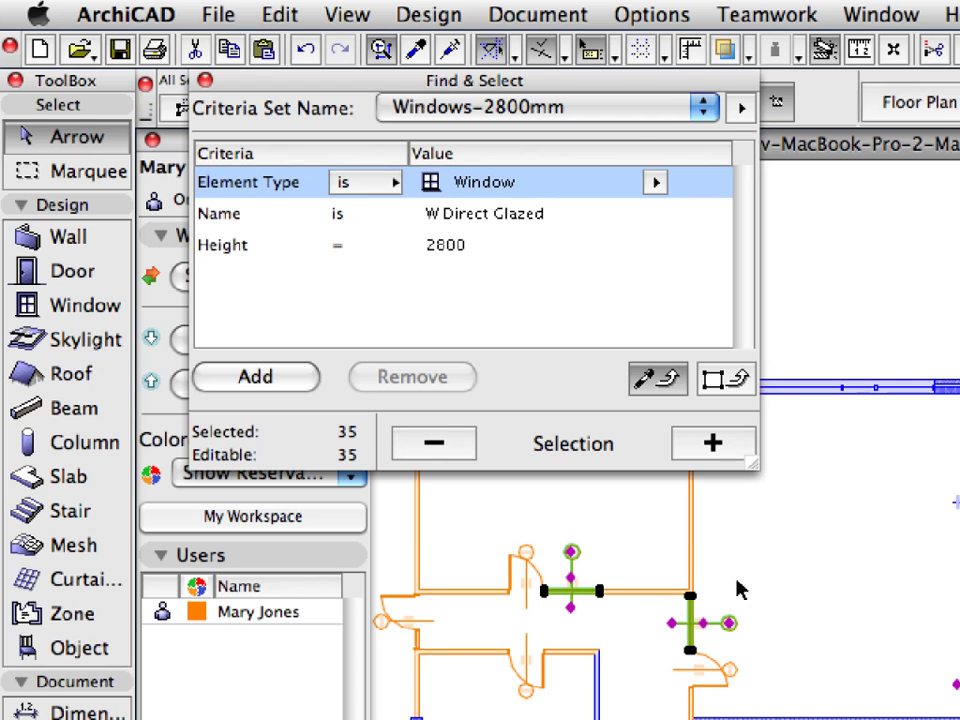
{"action": "left_click_drag", "start_coordinate": [370, 84], "coordinate": [406, 144]}
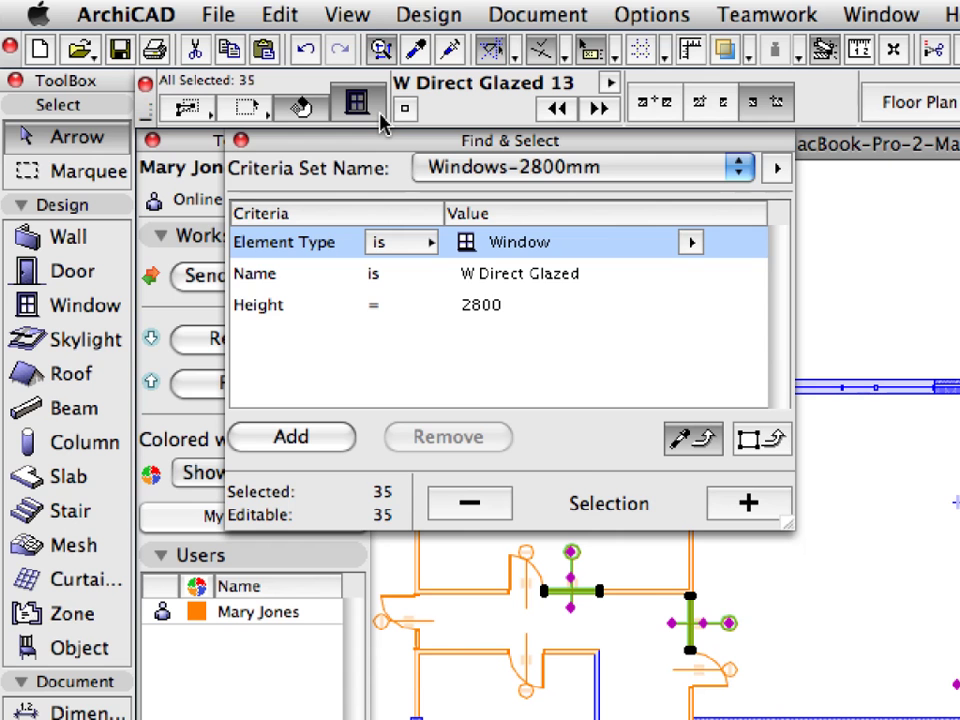
{"action": "left_click", "coordinate": [374, 104]}
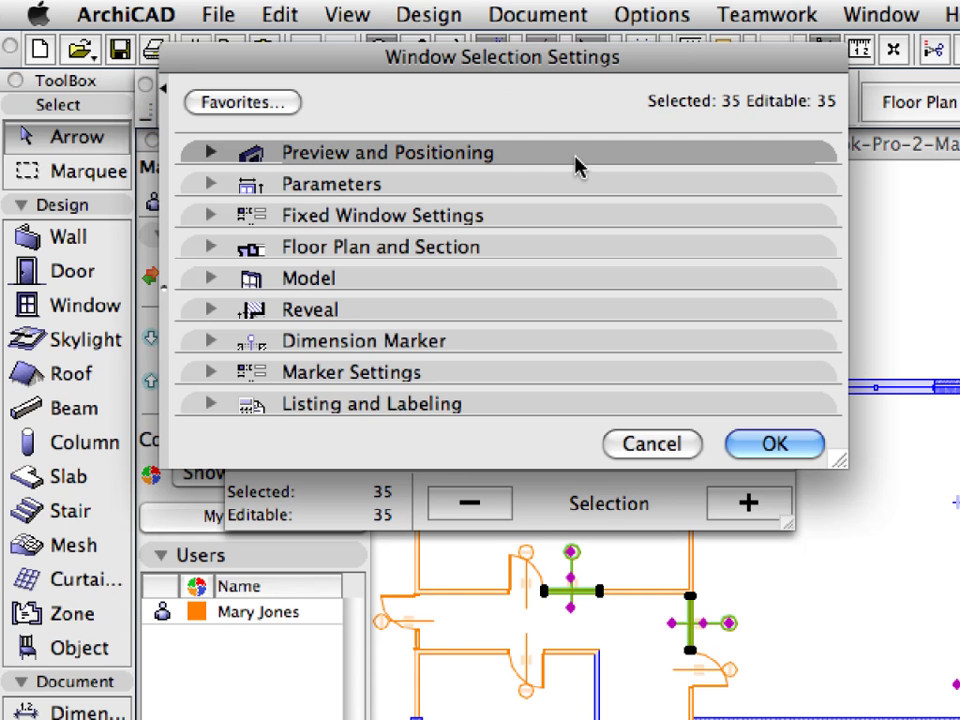
{"action": "left_click", "coordinate": [576, 165]}
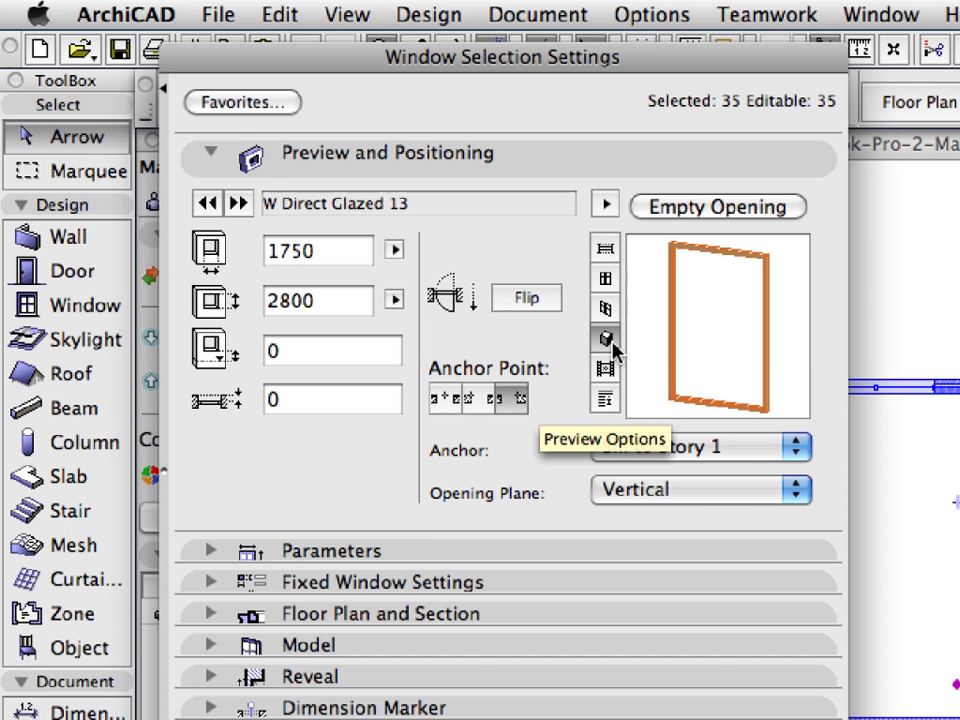
{"action": "left_click", "coordinate": [571, 161]}
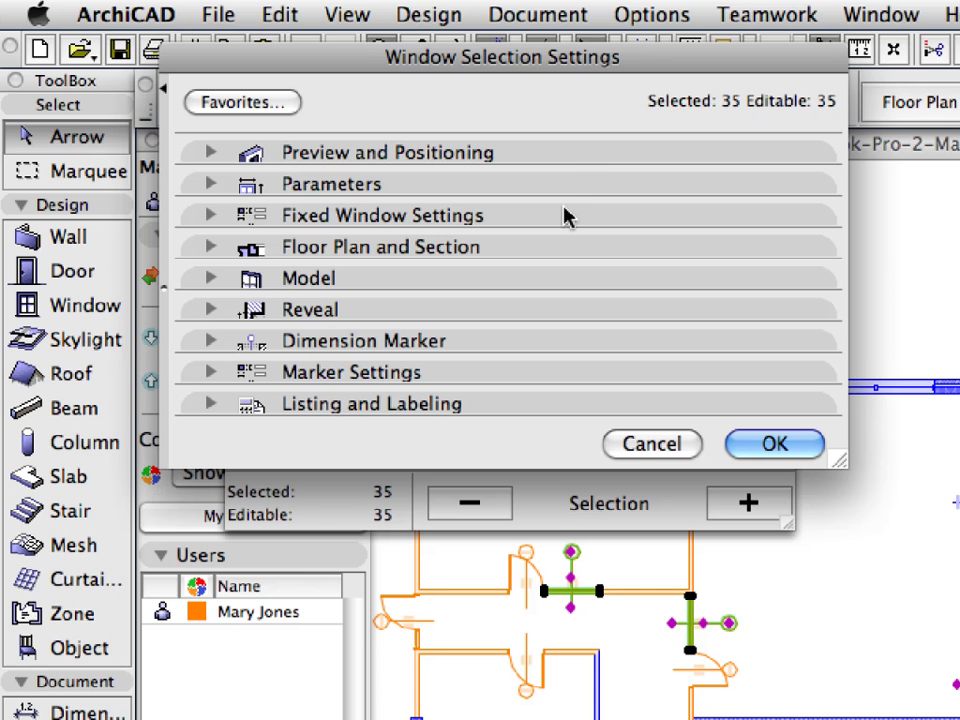
Step: Turn on Upper Transom in the Window Frame parameters of the selected windows
{"action": "left_click", "coordinate": [571, 195]}
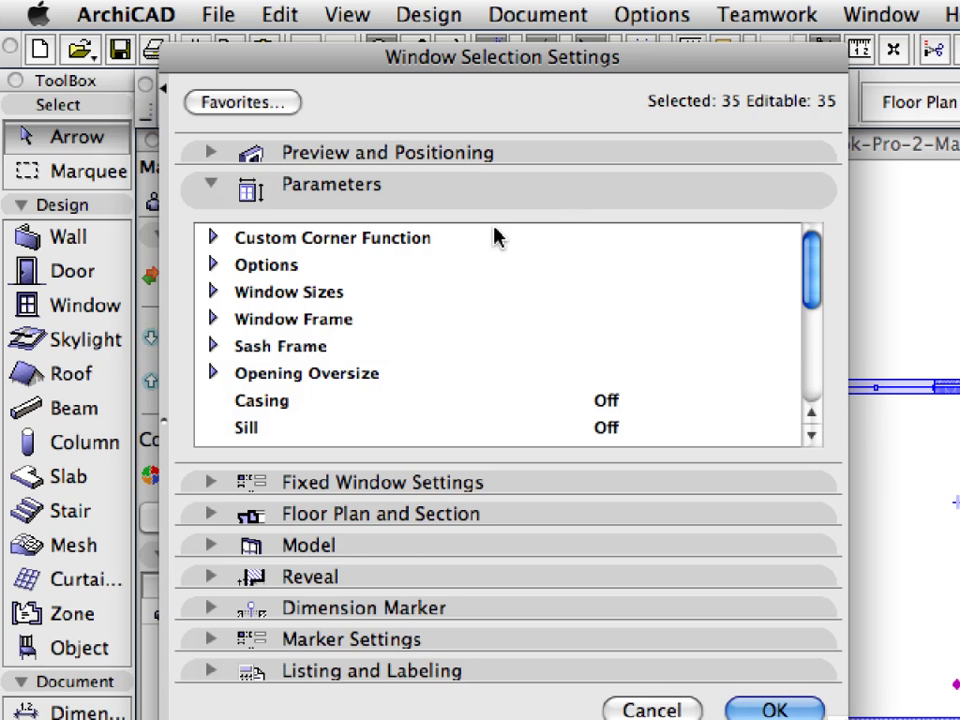
{"action": "left_click", "coordinate": [214, 320]}
{"action": "left_click", "coordinate": [212, 320]}
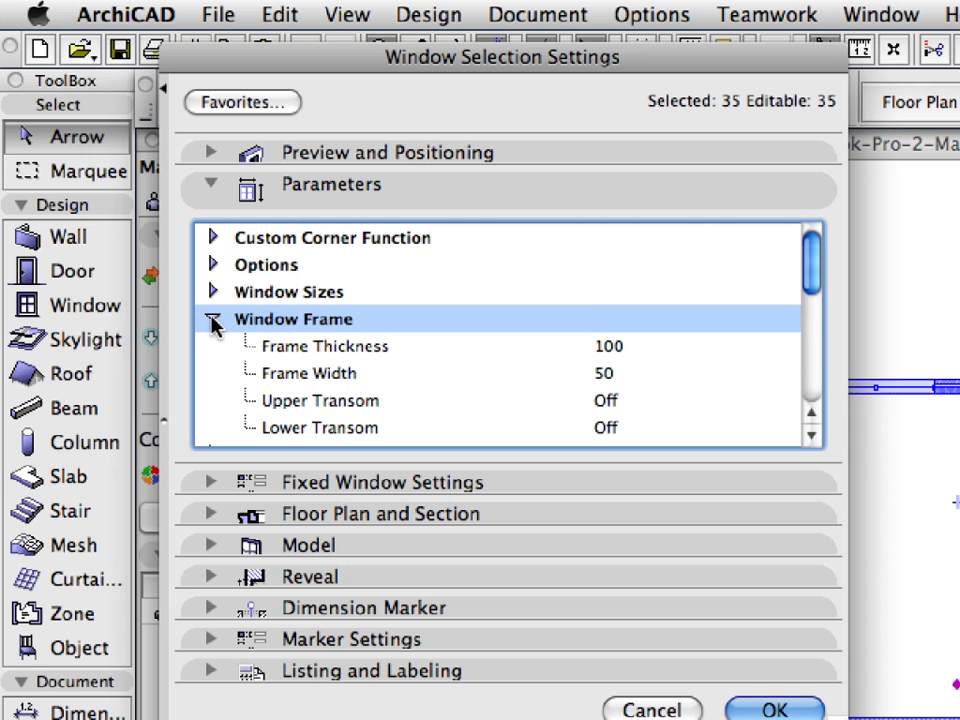
{"action": "scroll", "coordinate": [459, 358], "scroll_direction": "down", "scroll_amount": 1}
{"action": "left_click", "coordinate": [460, 351]}
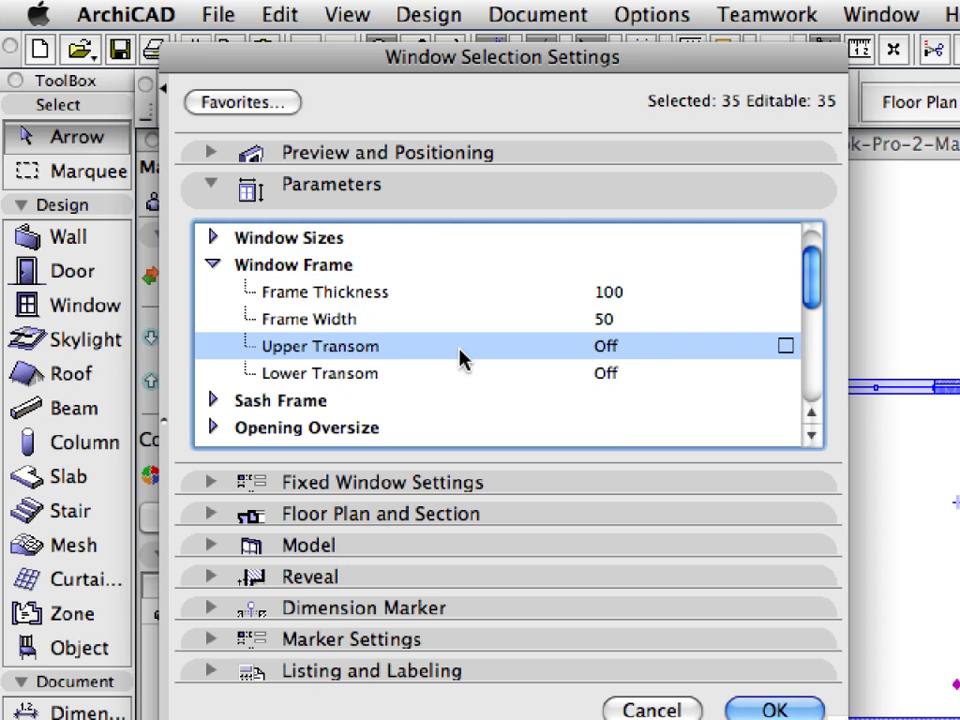
{"action": "left_click", "coordinate": [788, 348]}
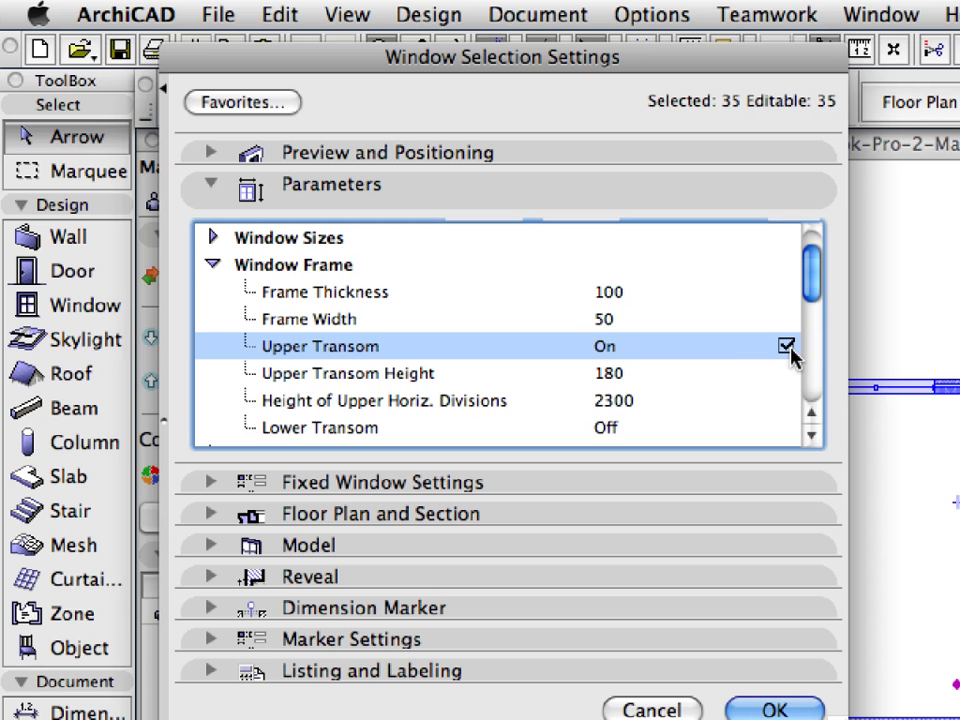
{"action": "scroll", "coordinate": [790, 355], "scroll_direction": "down", "scroll_amount": 2}
{"action": "scroll", "coordinate": [793, 354], "scroll_direction": "up", "scroll_amount": 1}
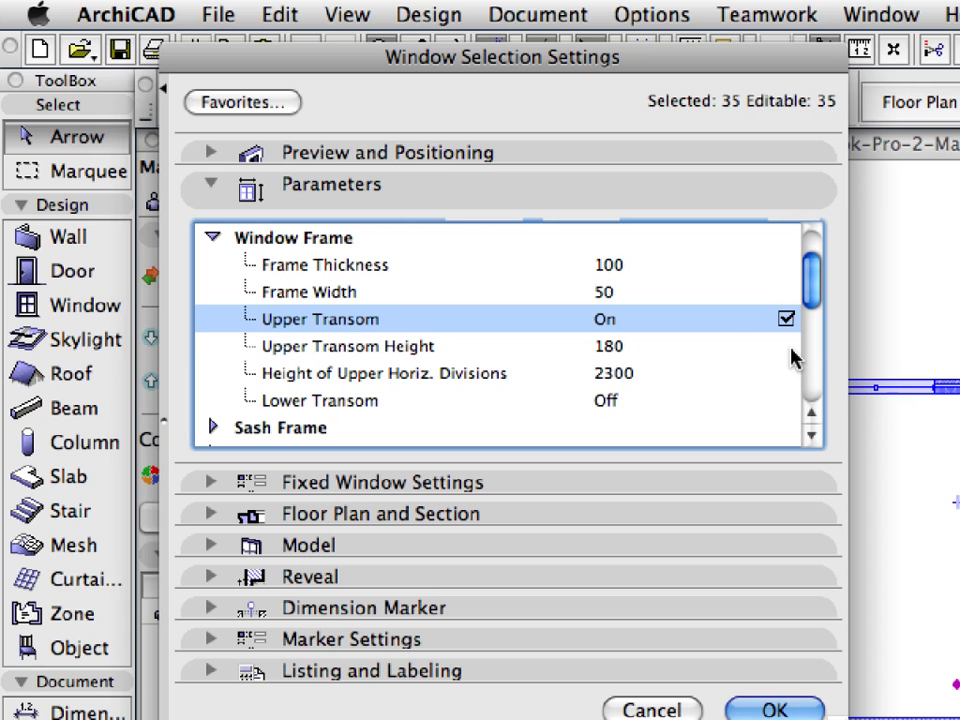
Step: Check Upper Transom Height and Height of Upper Horiz. Divisions, and inspect the 3D preview of the window with its transom
{"action": "left_click", "coordinate": [714, 345]}
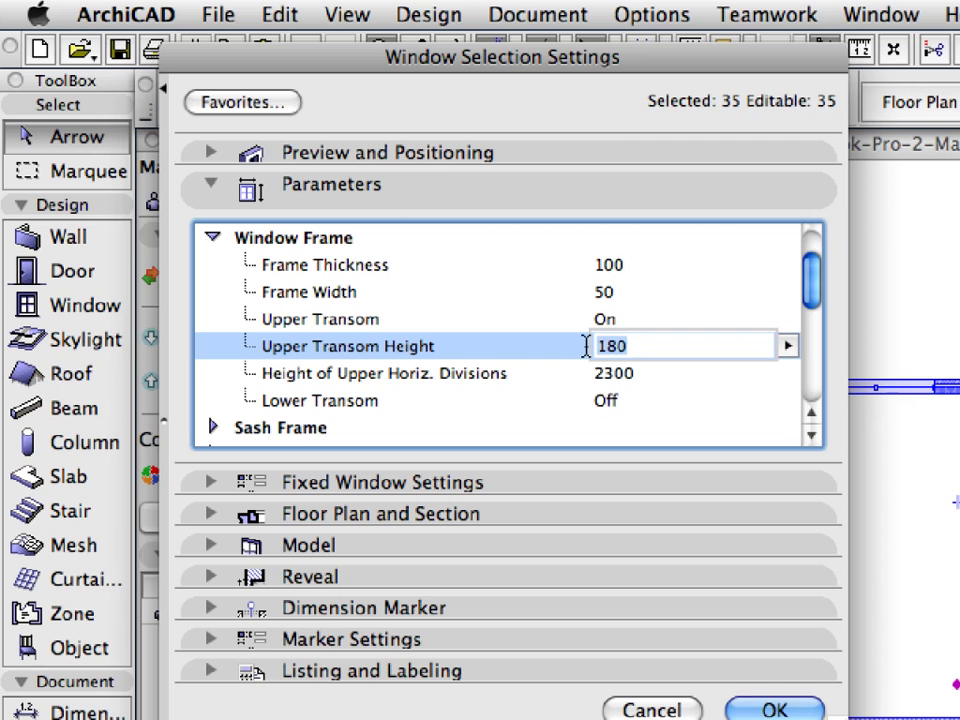
{"action": "left_click", "coordinate": [630, 377]}
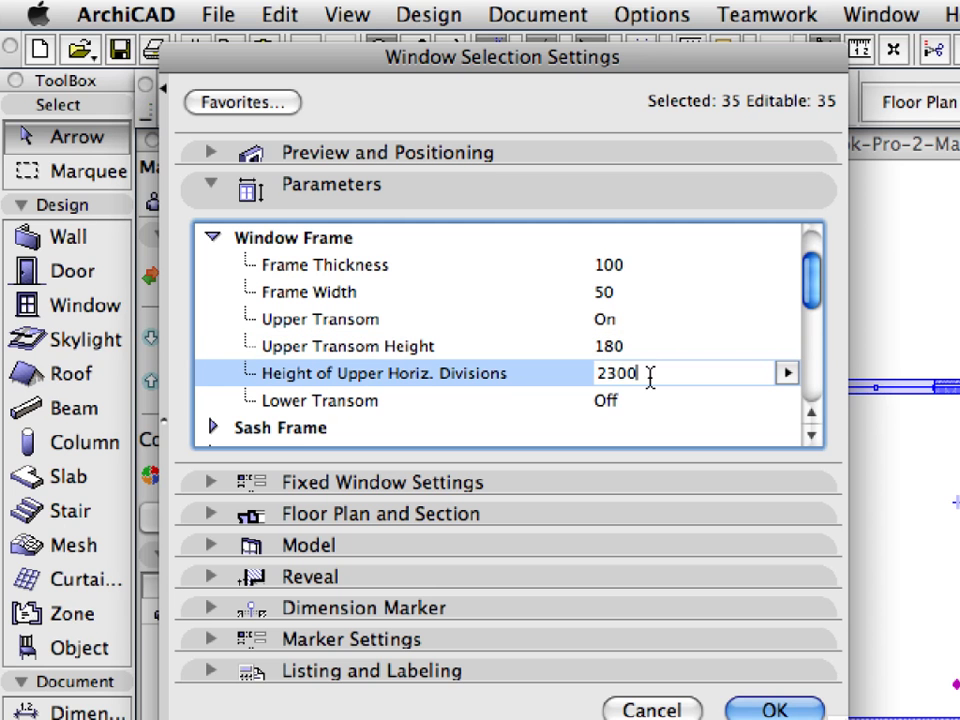
{"action": "left_click_drag", "start_coordinate": [649, 377], "coordinate": [613, 373]}
{"action": "double_click", "coordinate": [649, 377]}
{"action": "left_click", "coordinate": [620, 195]}
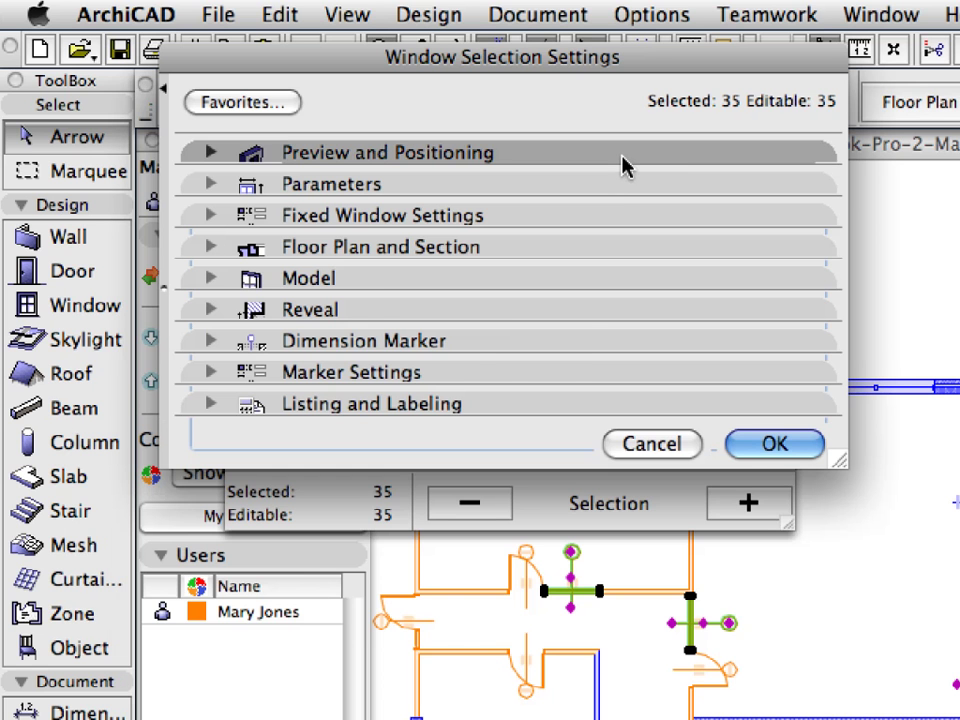
{"action": "left_click", "coordinate": [622, 160]}
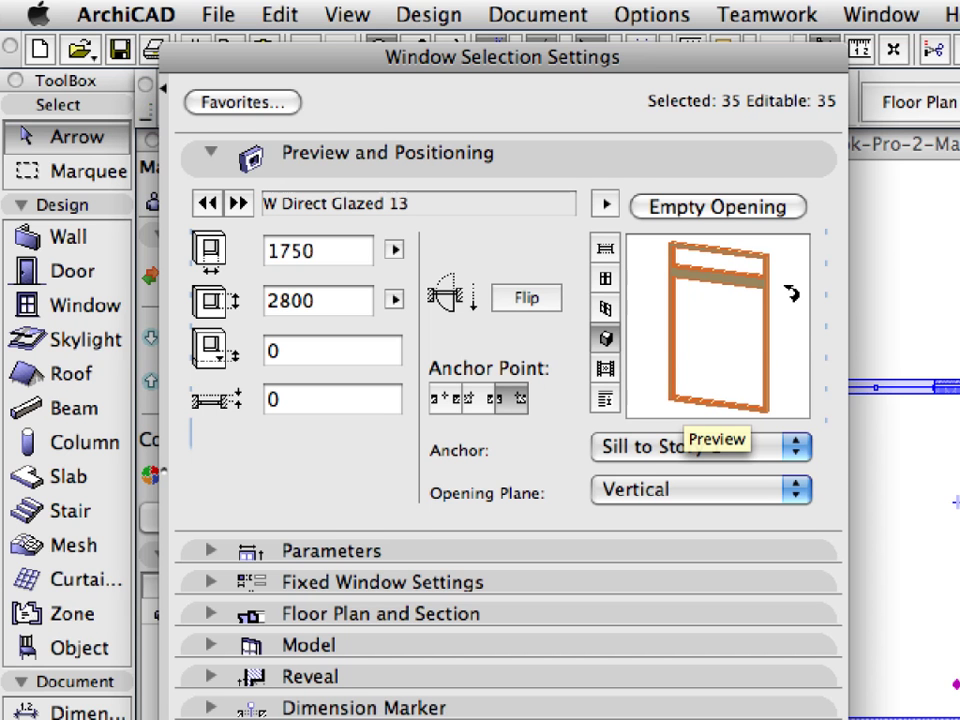
{"action": "left_click", "coordinate": [760, 168]}
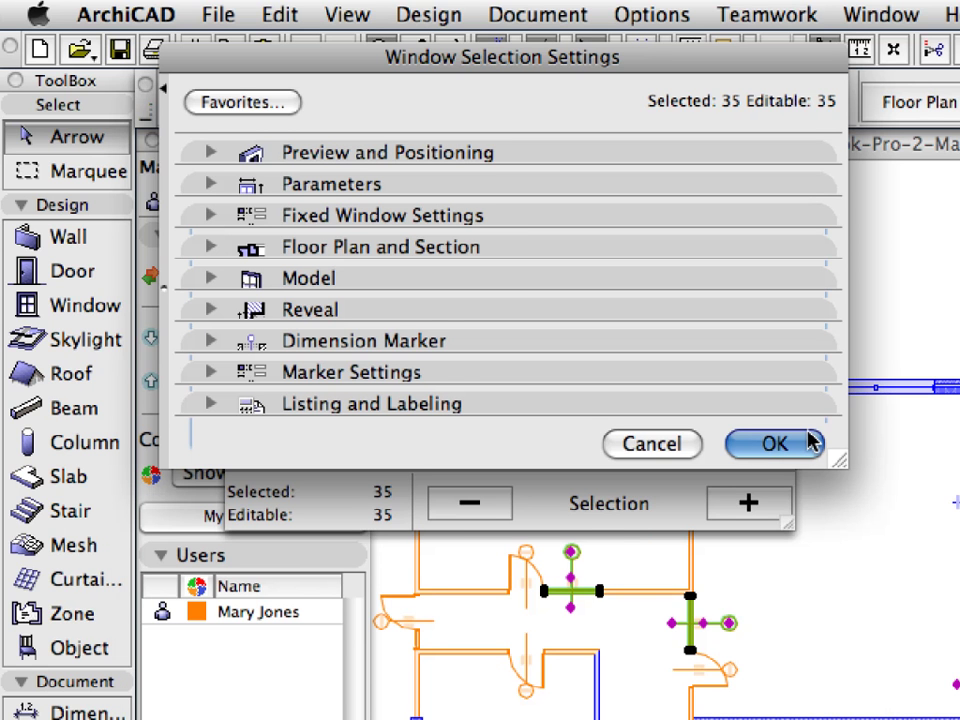
Step: Apply the settings to the selected windows, then close Find & Select and deselect them
{"action": "left_click", "coordinate": [775, 443]}
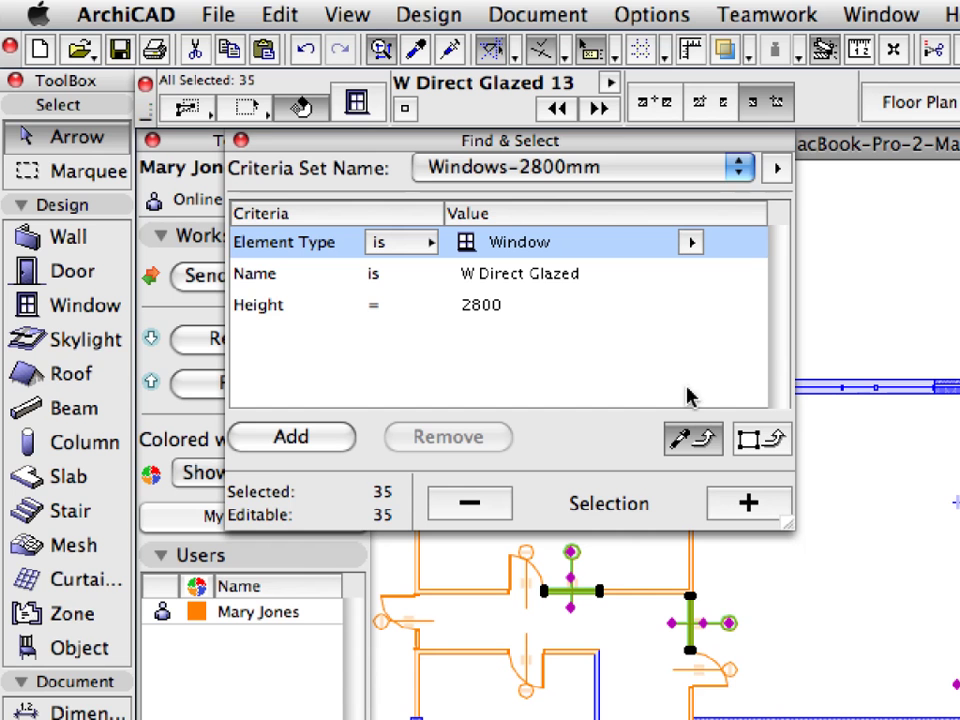
{"action": "left_click", "coordinate": [242, 141]}
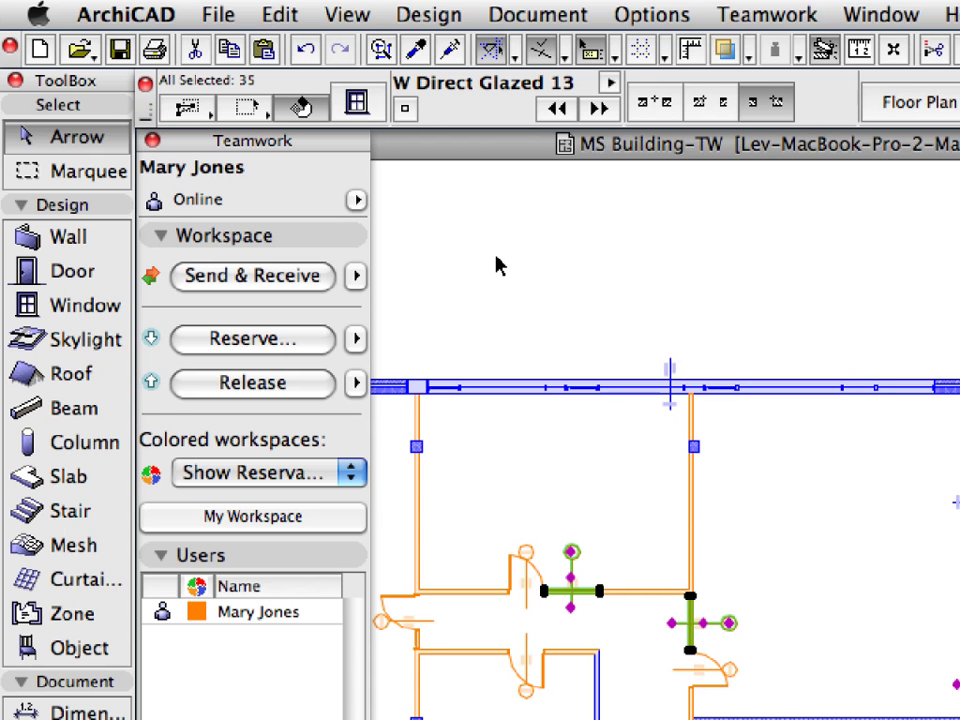
{"action": "key", "text": "Escape"}
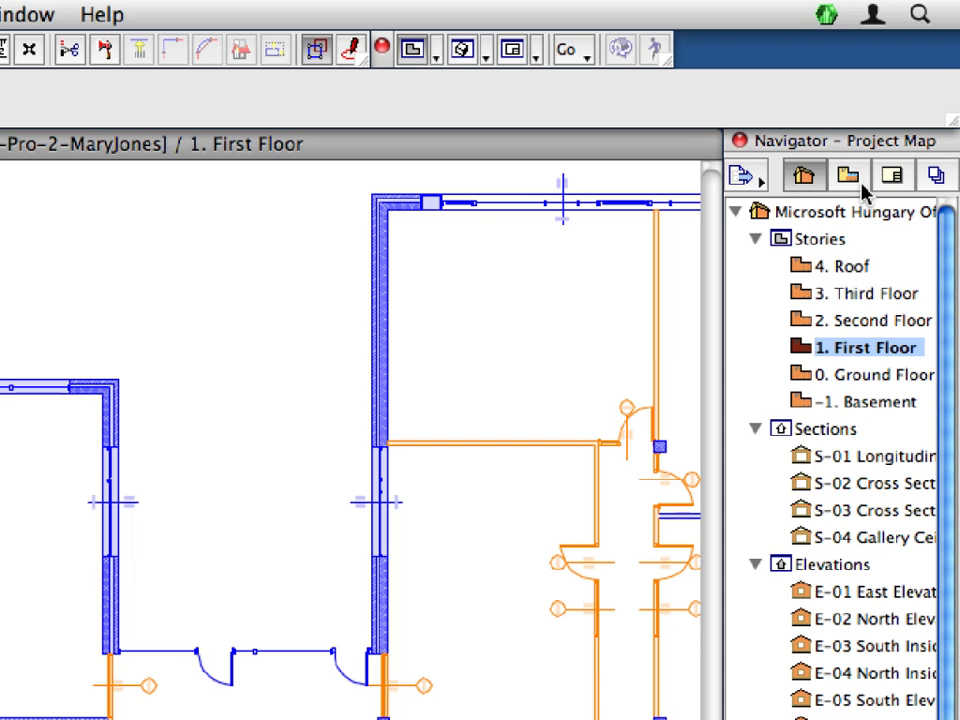
Step: Open the 3.3.3 Door/Window Transom view from the View Map and set the colored workspaces to All with original Color
{"action": "left_click", "coordinate": [848, 178]}
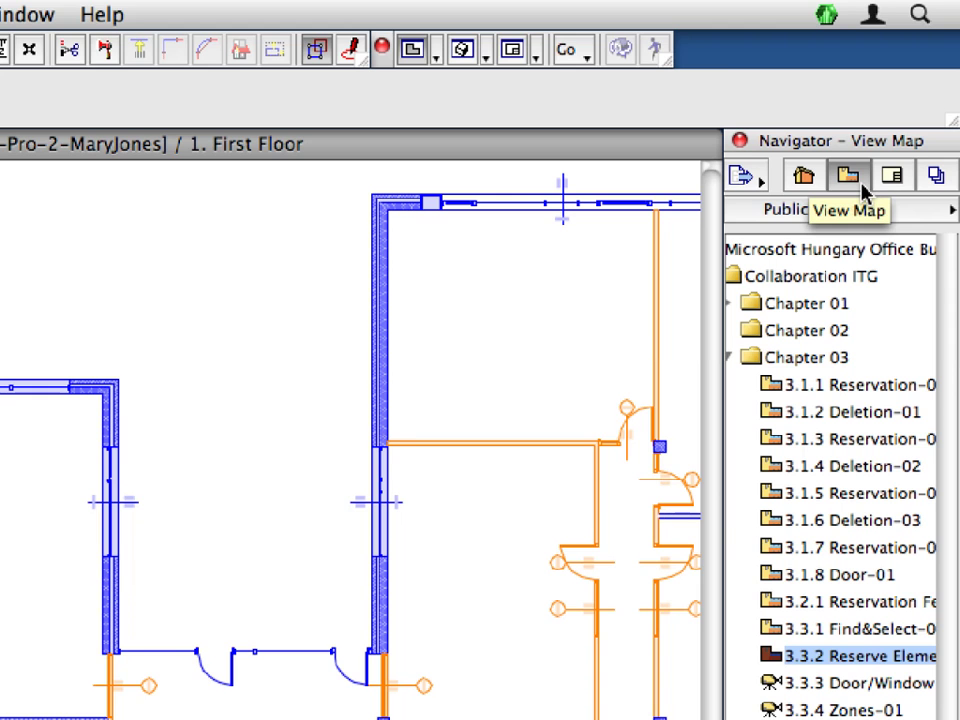
{"action": "left_click", "coordinate": [822, 686]}
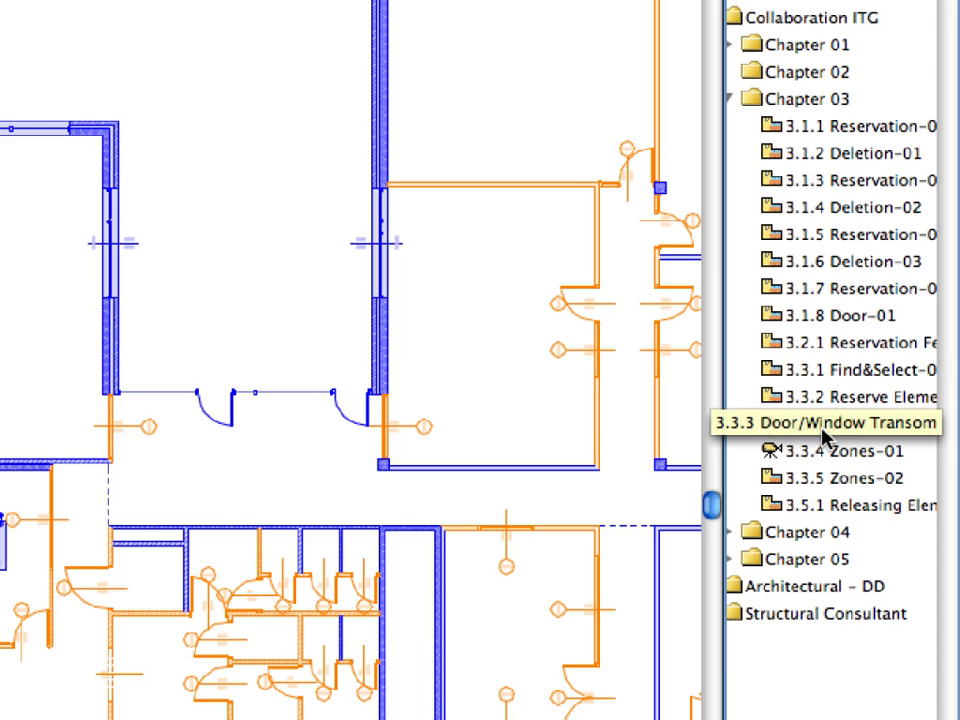
{"action": "double_click", "coordinate": [824, 430]}
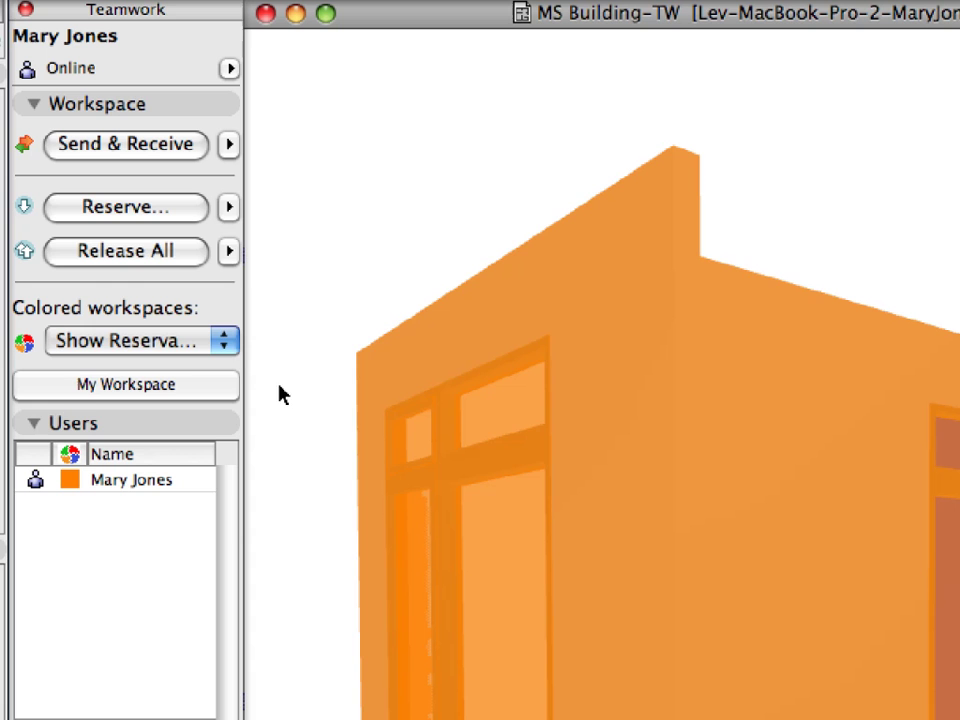
{"action": "left_click", "coordinate": [236, 350]}
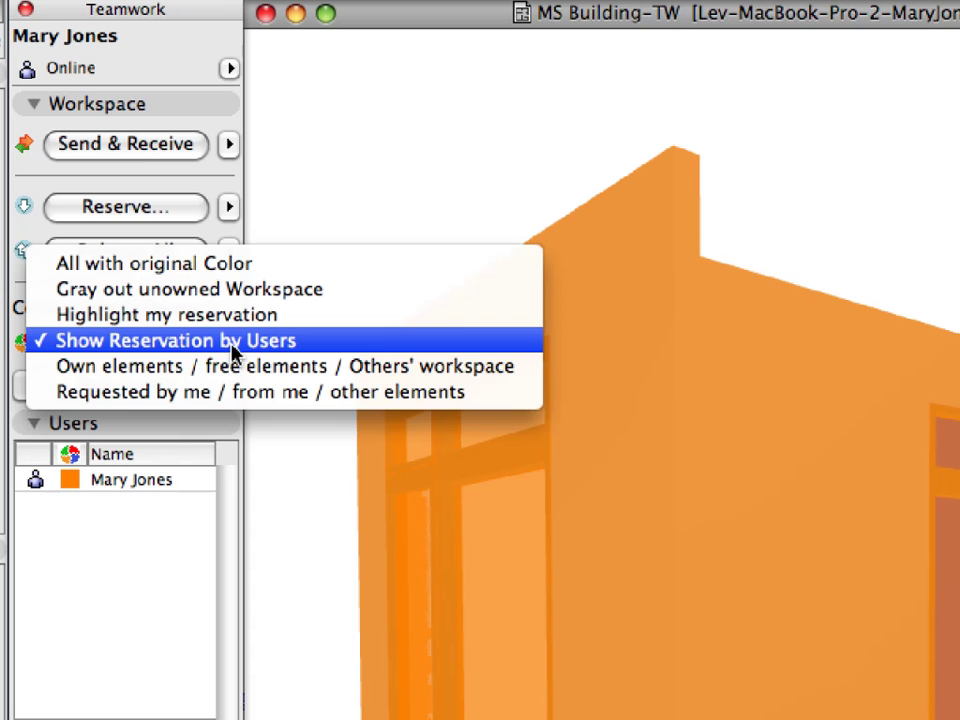
{"action": "left_click", "coordinate": [345, 265]}
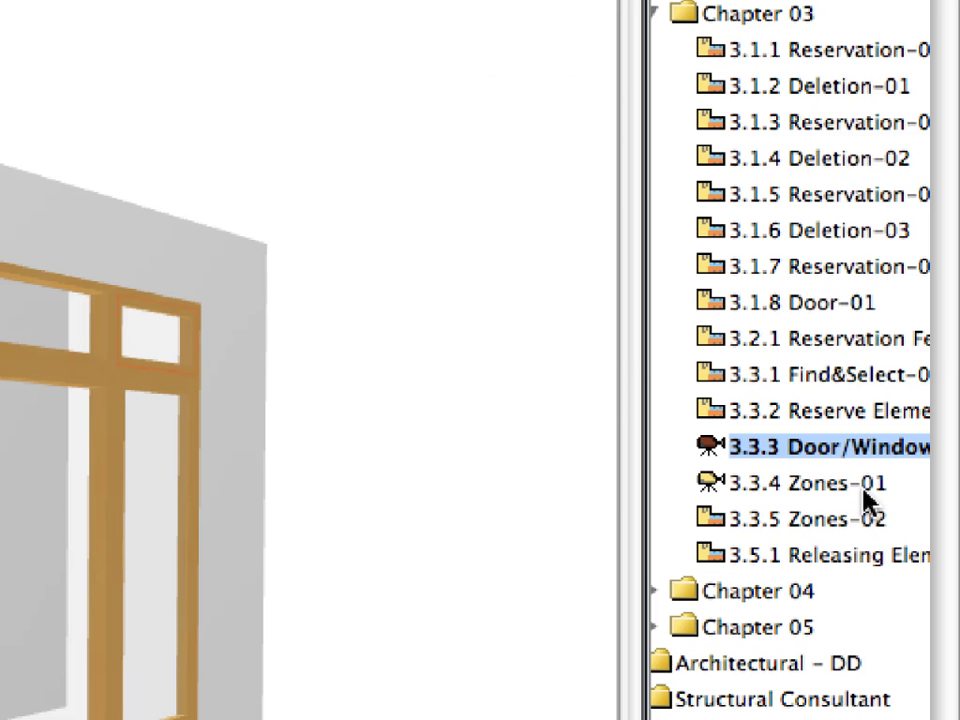
Step: In the 3.3.4 Zones-01 view, select all zones and reserve the selected elements
{"action": "double_click", "coordinate": [762, 490]}
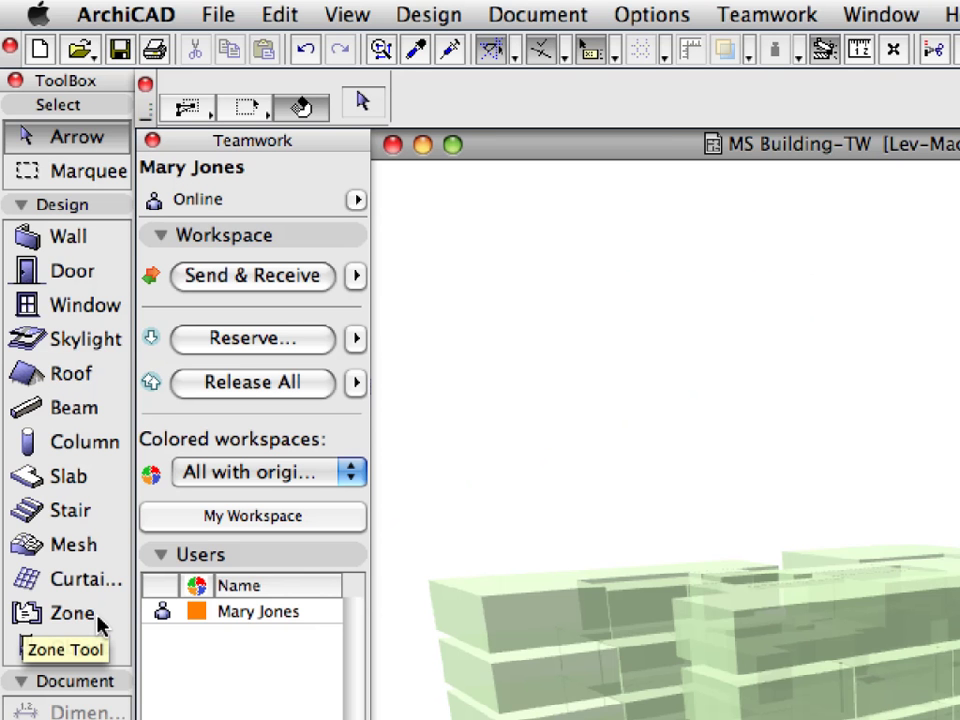
{"action": "left_click", "coordinate": [97, 619]}
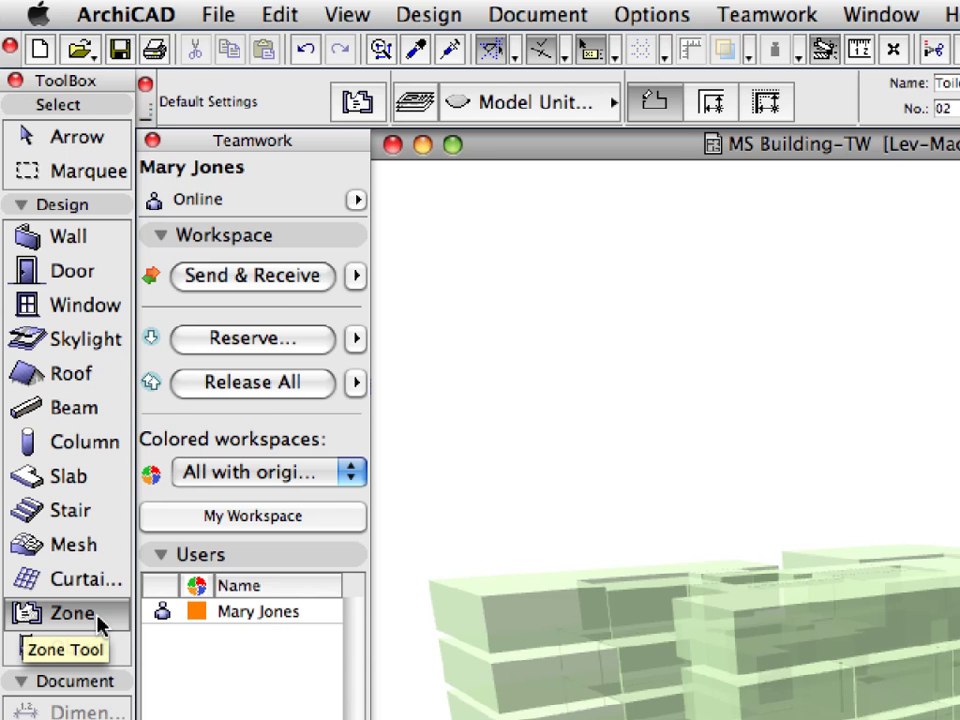
{"action": "left_click", "coordinate": [279, 16]}
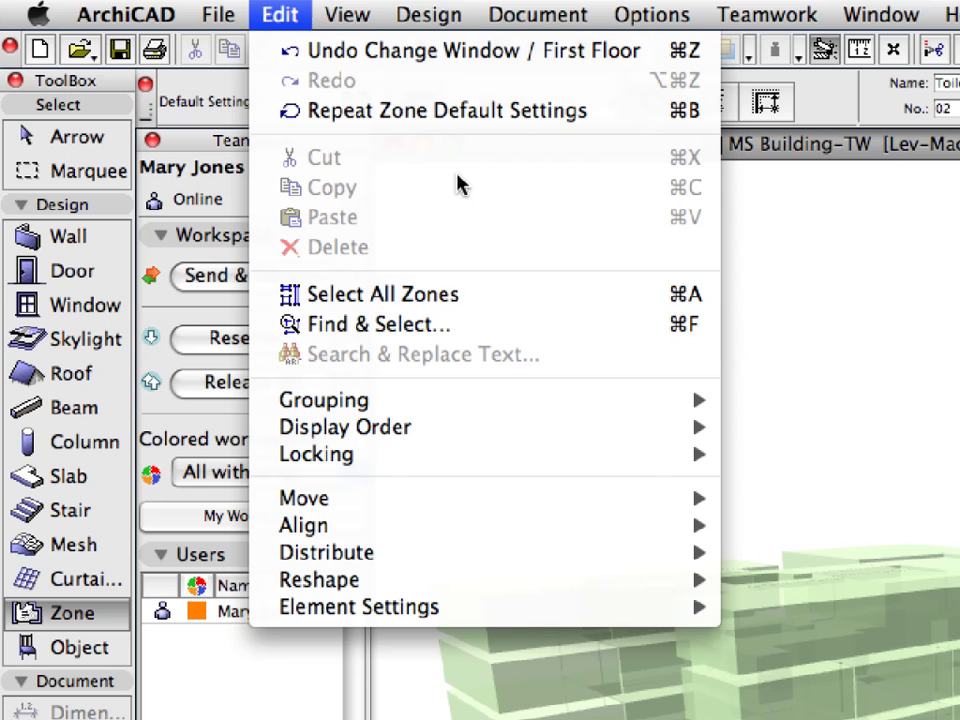
{"action": "left_click", "coordinate": [588, 296]}
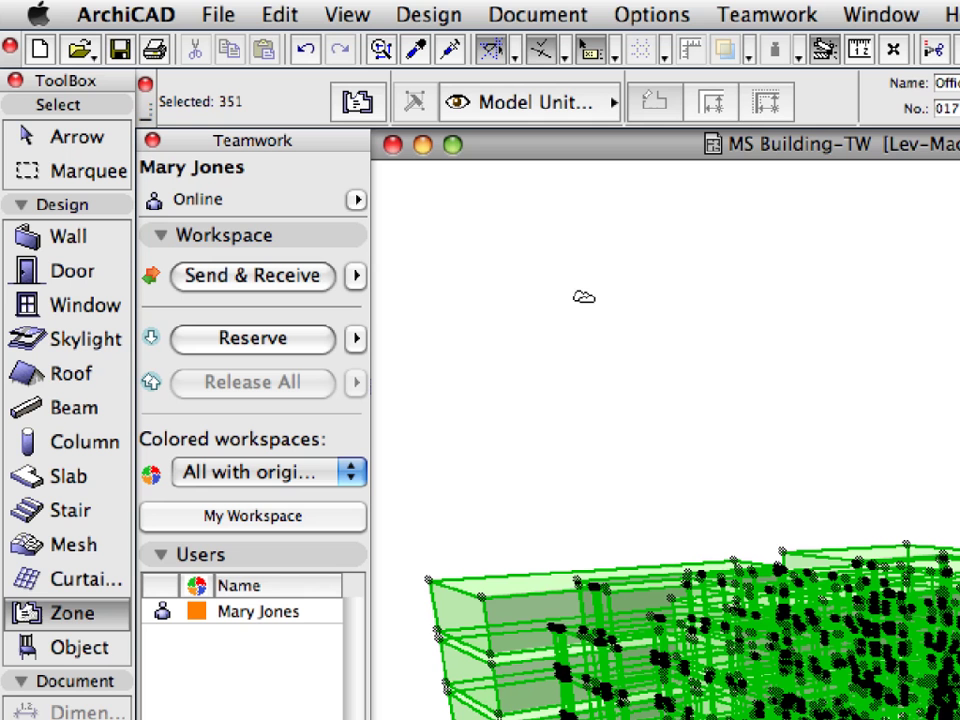
{"action": "left_click", "coordinate": [356, 340]}
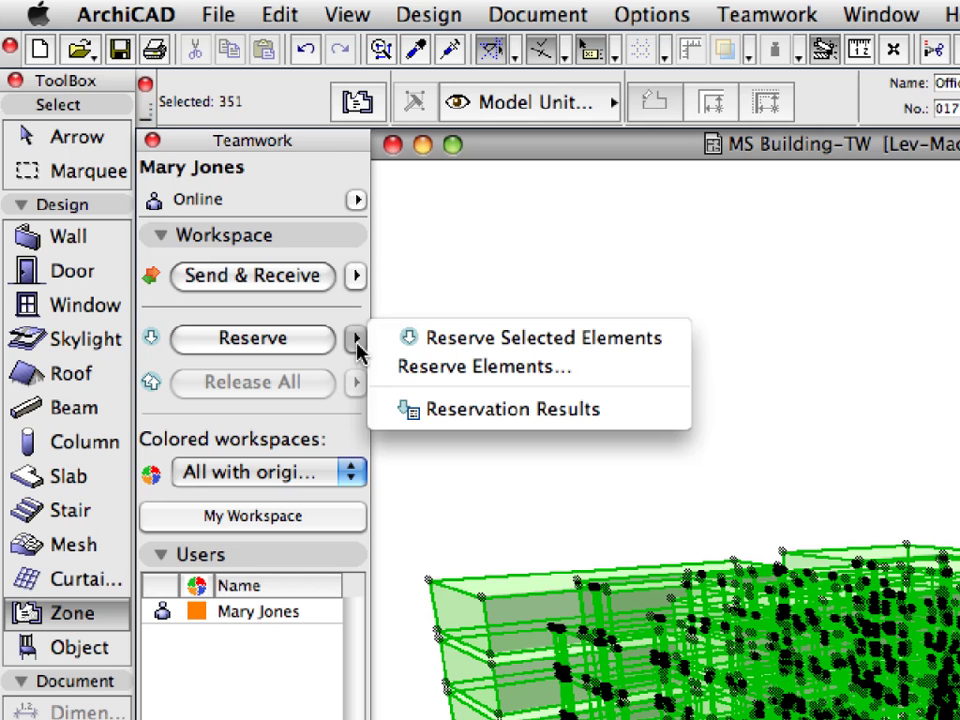
{"action": "left_click", "coordinate": [672, 347]}
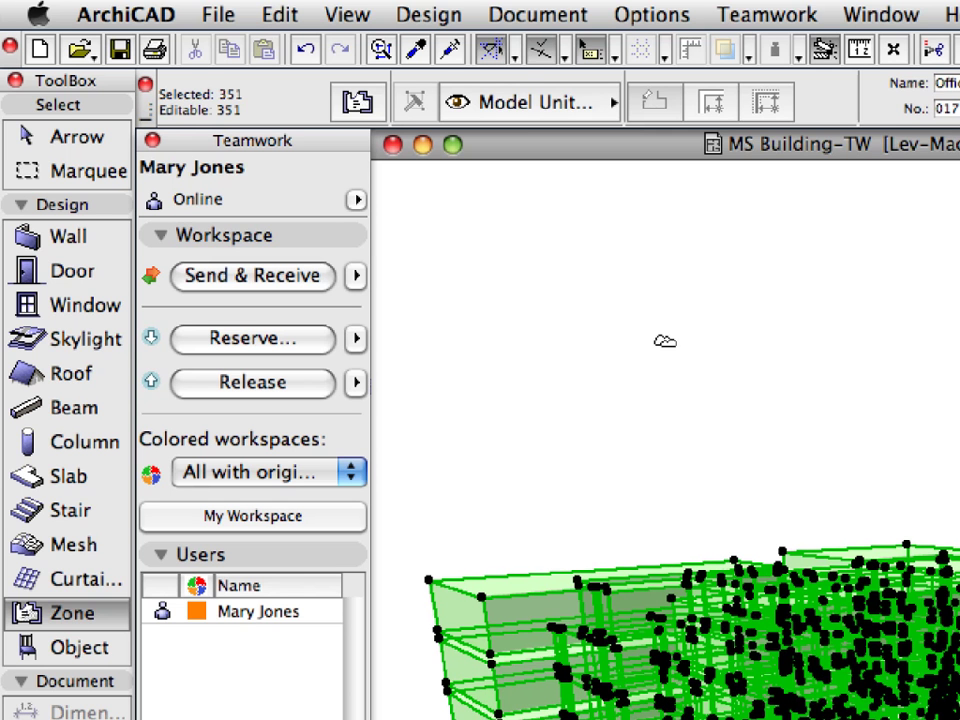
Step: Open the settings of the selected zones and set the Zone Stamp text height to 2.00 mm
{"action": "left_click", "coordinate": [380, 114]}
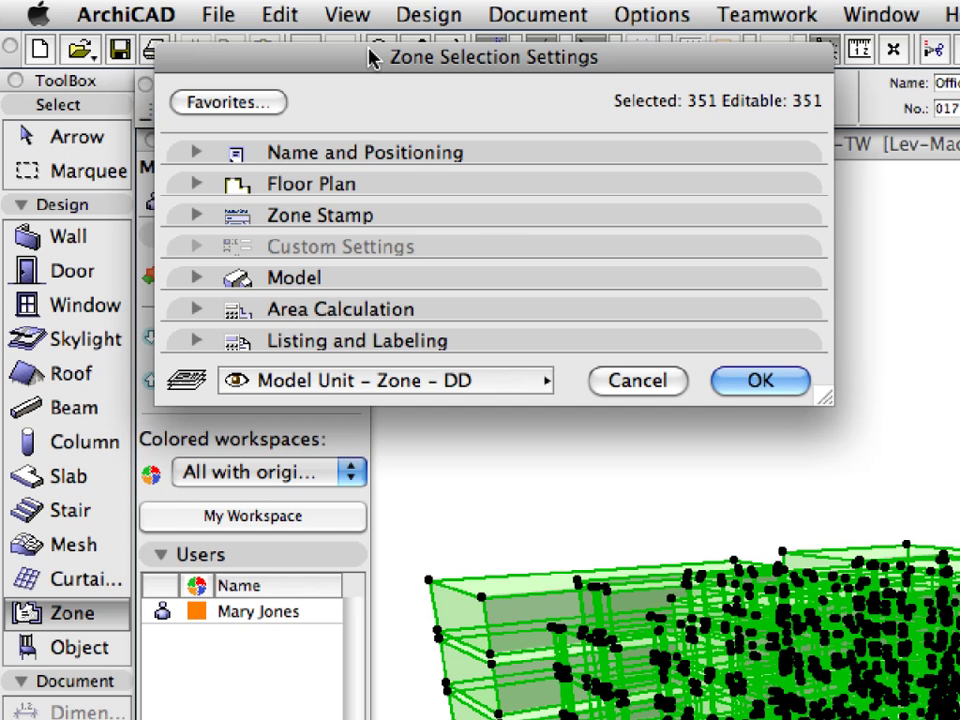
{"action": "left_click", "coordinate": [482, 217]}
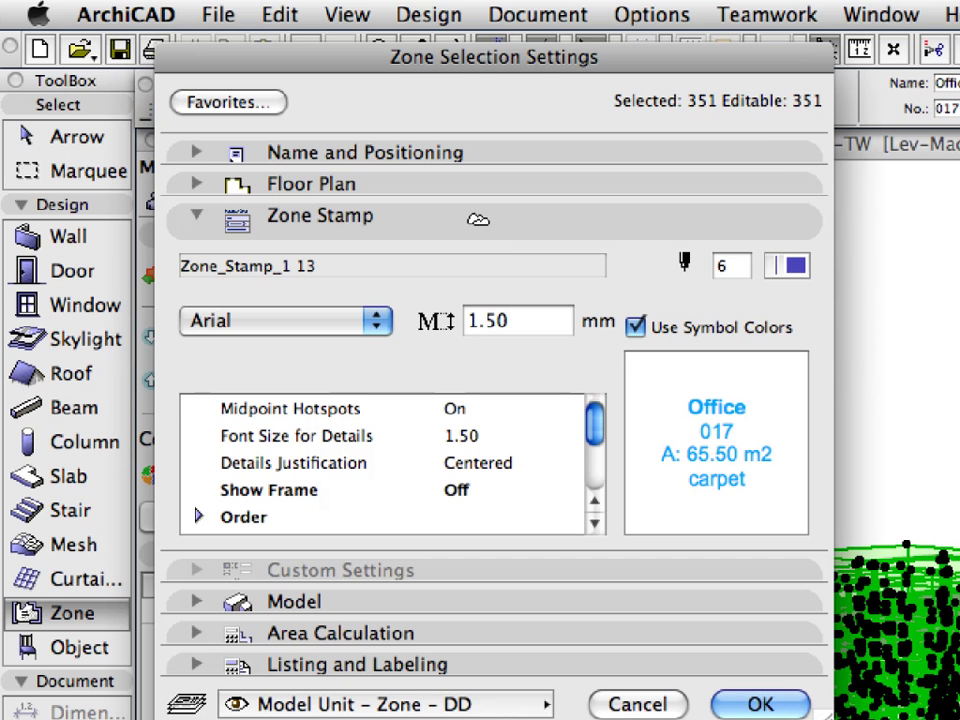
{"action": "left_click", "coordinate": [508, 320]}
{"action": "left_click_drag", "start_coordinate": [508, 320], "coordinate": [447, 321]}
{"action": "type", "text": "2"}
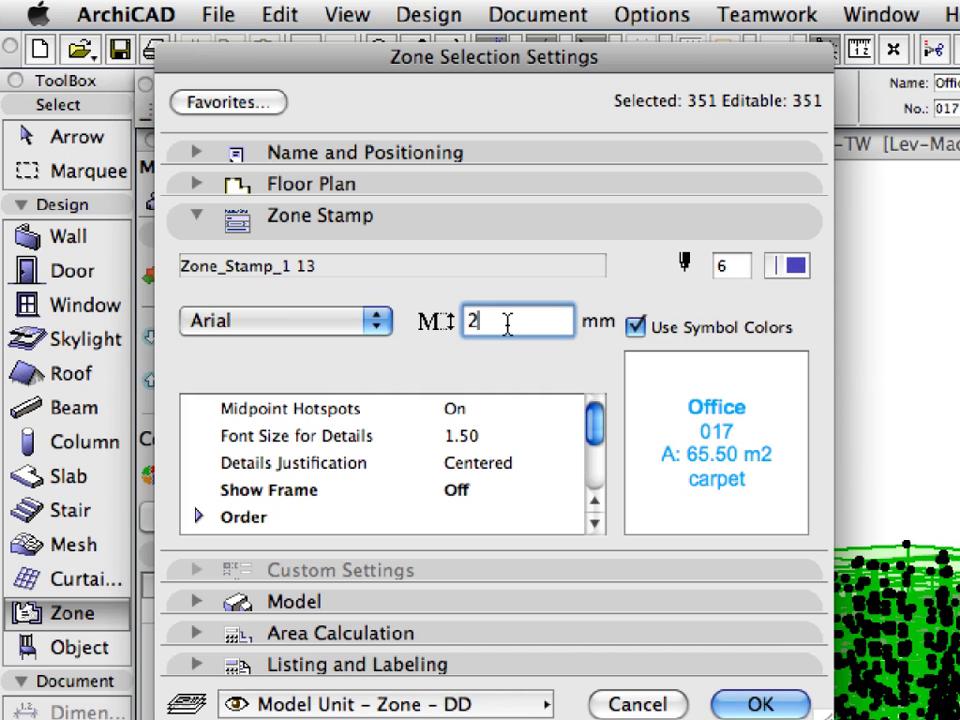
{"action": "type", "text": ".0"}
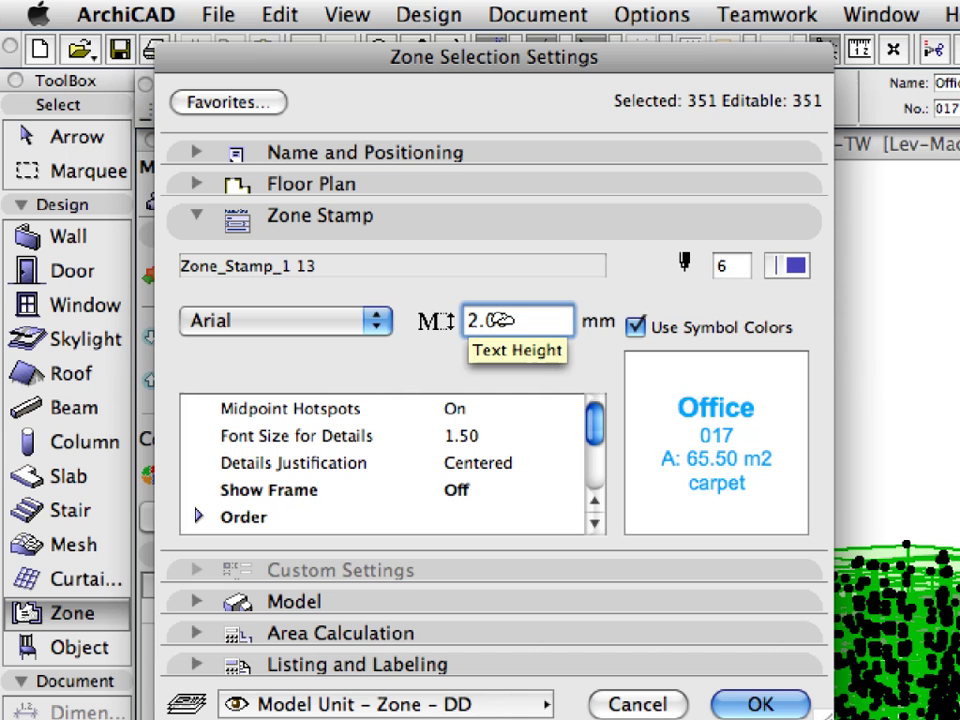
{"action": "type", "text": "0"}
Step: Set the zone stamp's Font Size for Details to 2.00
{"action": "left_click", "coordinate": [508, 435]}
{"action": "type", "text": "2"}
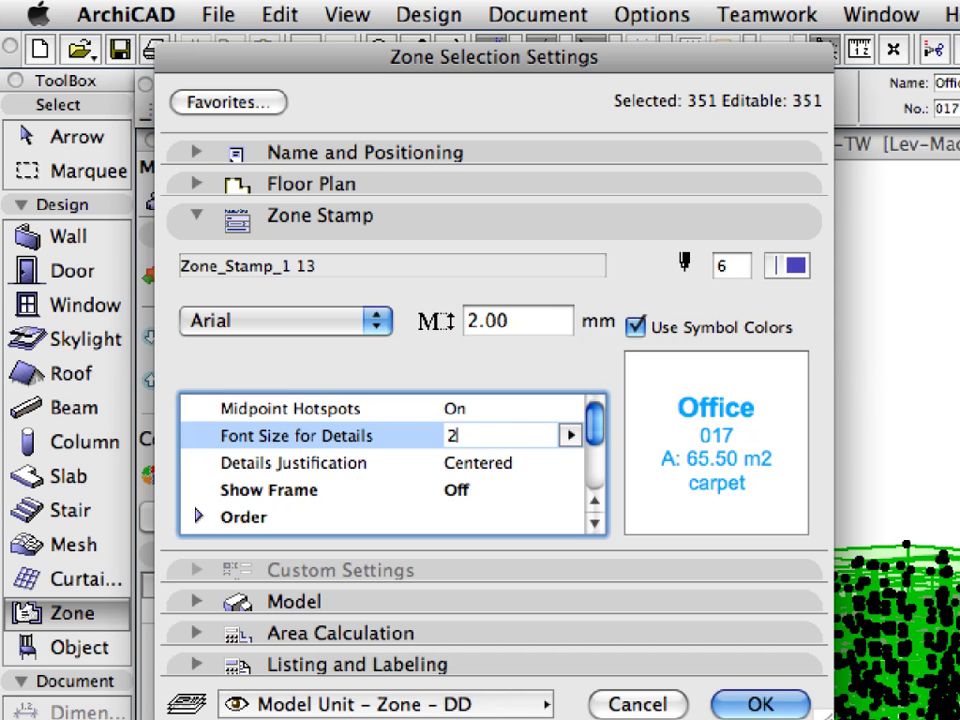
{"action": "type", "text": ".00"}
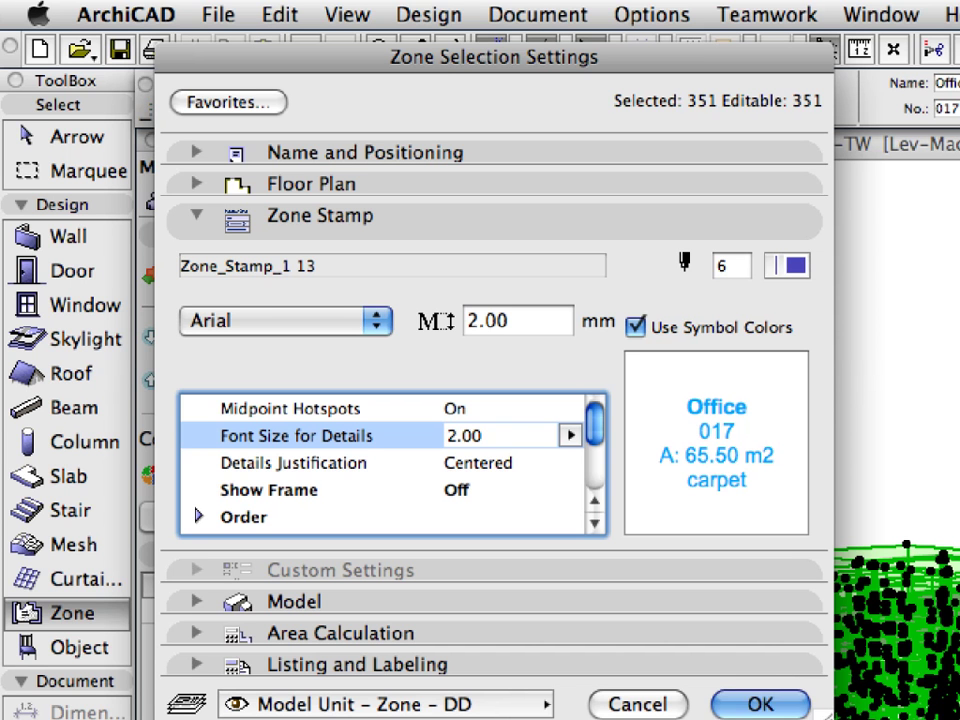
Step: Turn on the zone stamp's Show Frame option, set Order line 5 to Ceiling Height, and apply the settings to the selected zones
{"action": "left_click", "coordinate": [455, 493]}
{"action": "left_click", "coordinate": [568, 491]}
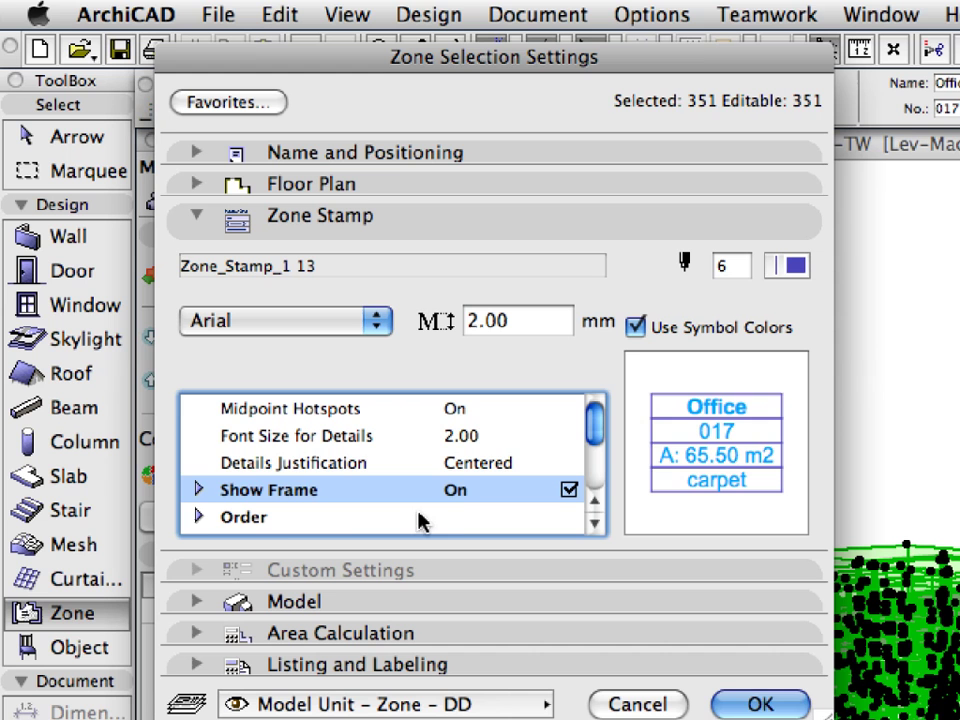
{"action": "left_click", "coordinate": [199, 517]}
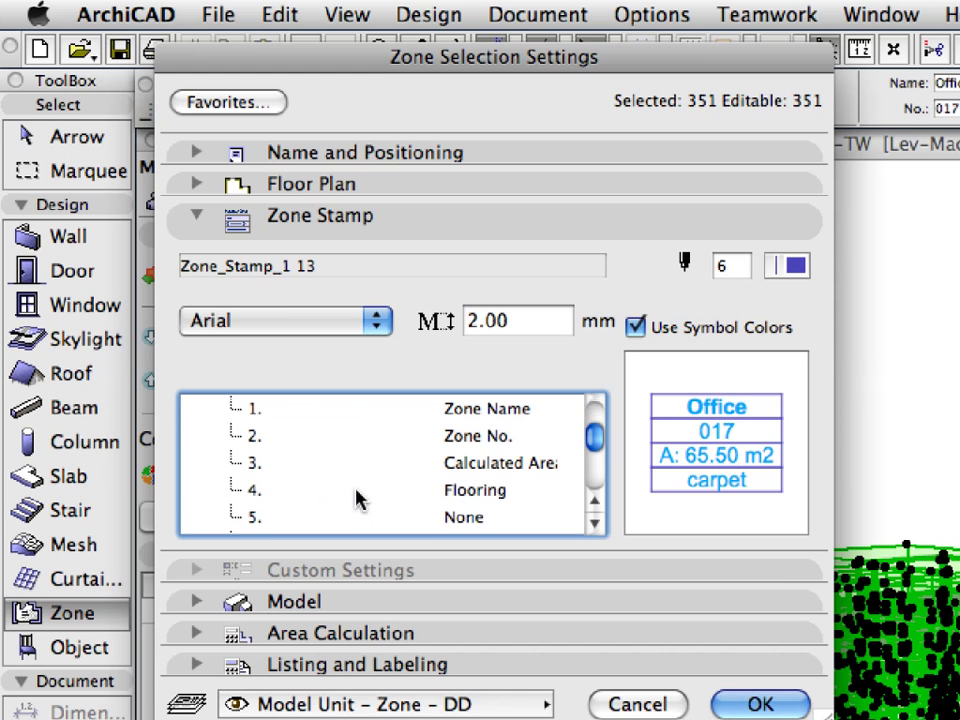
{"action": "scroll", "coordinate": [330, 505], "scroll_direction": "down", "scroll_amount": 1}
{"action": "left_click", "coordinate": [302, 497]}
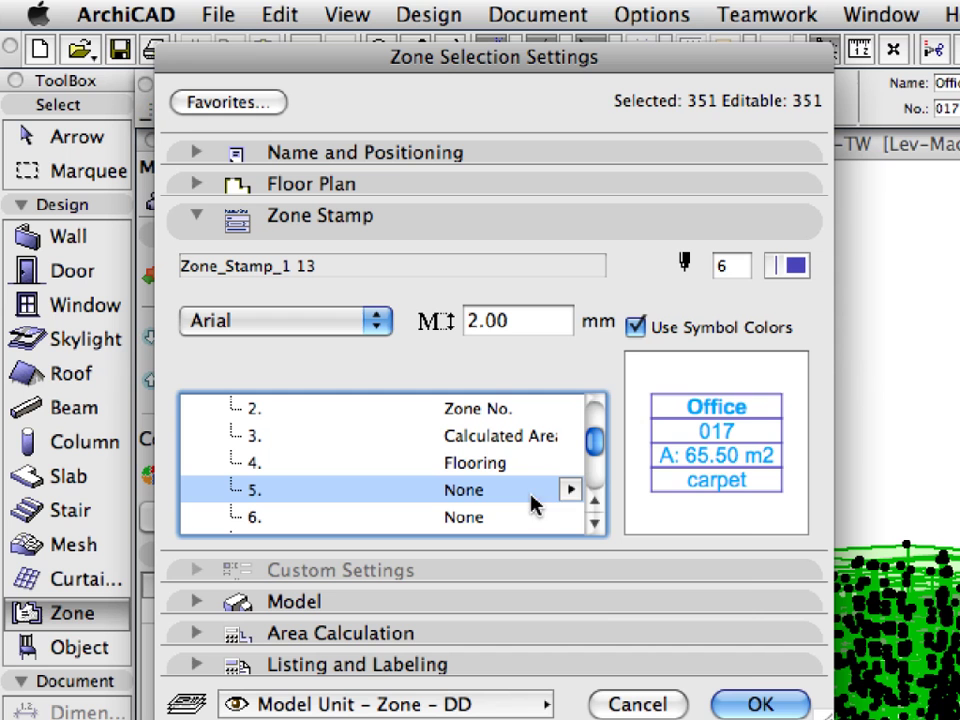
{"action": "left_click", "coordinate": [571, 492]}
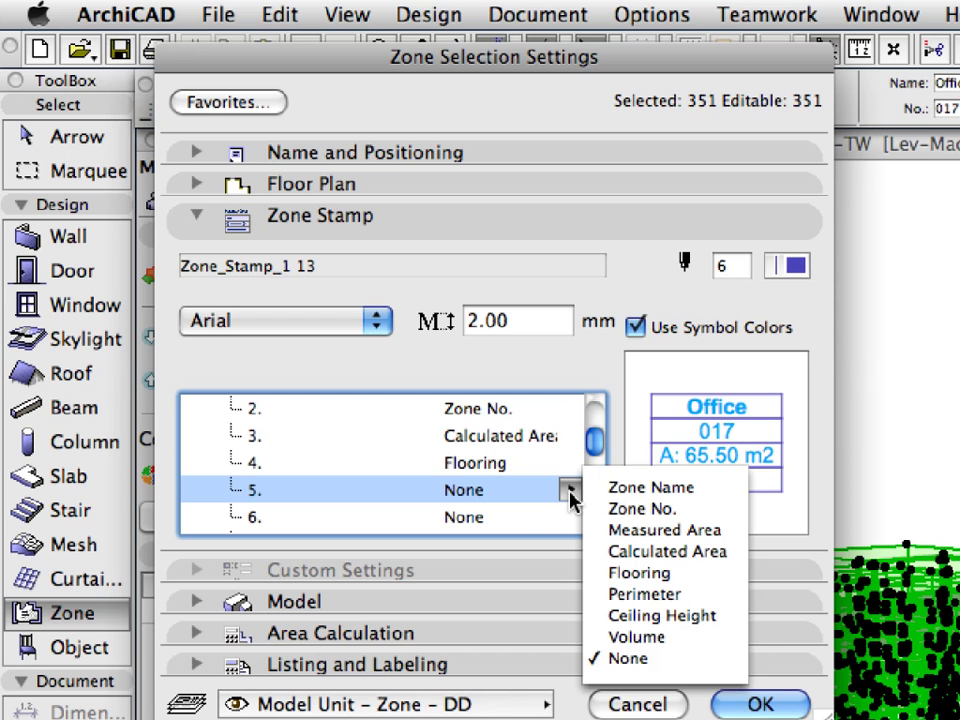
{"action": "left_click", "coordinate": [729, 622]}
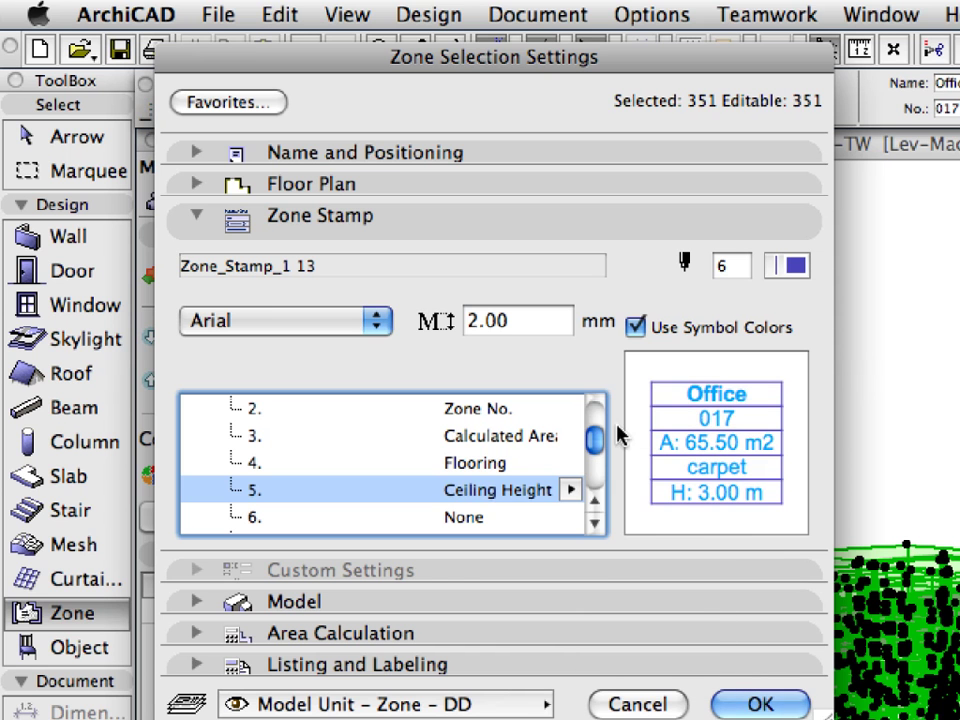
{"action": "left_click", "coordinate": [588, 240]}
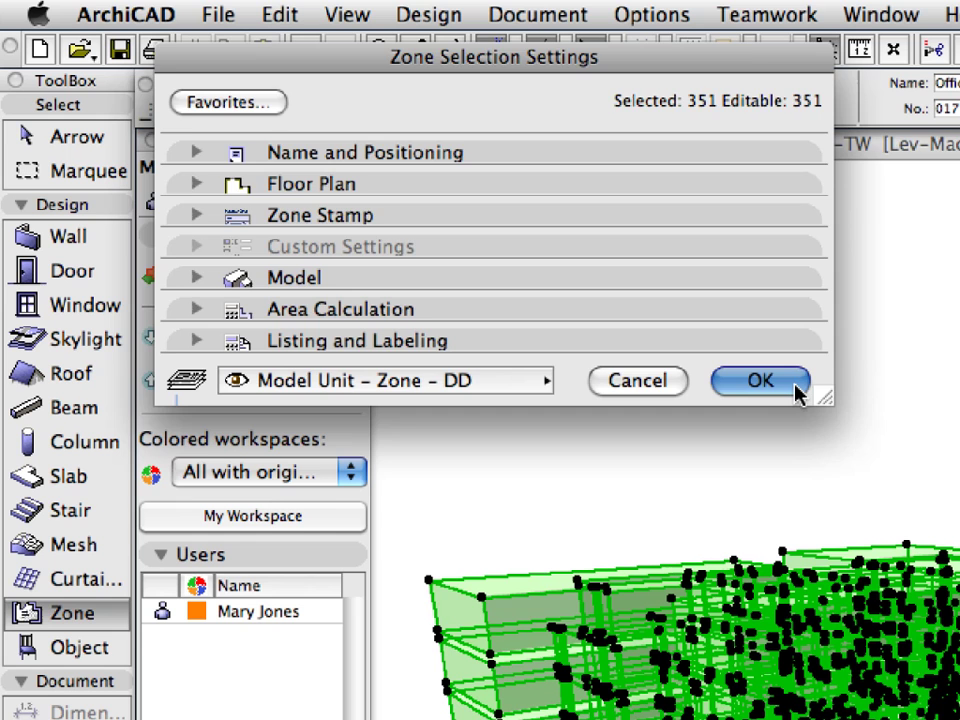
{"action": "left_click", "coordinate": [760, 381]}
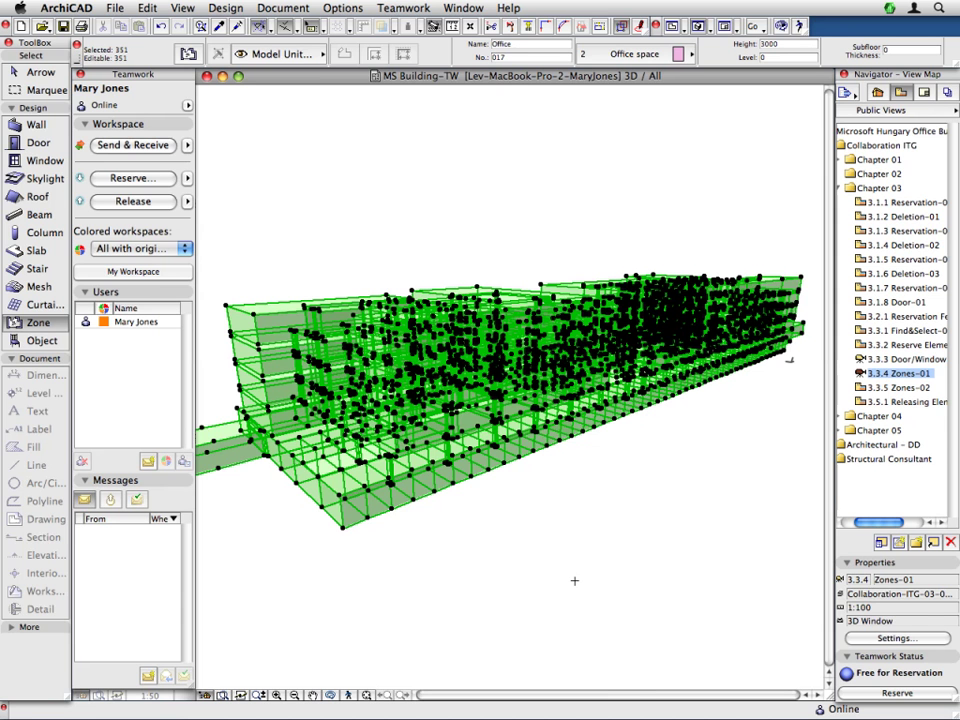
Step: Deselect the zones and open the 3.3.5 Zones-02 view to inspect the Staircase zone stamp up close
{"action": "key", "text": "Escape"}
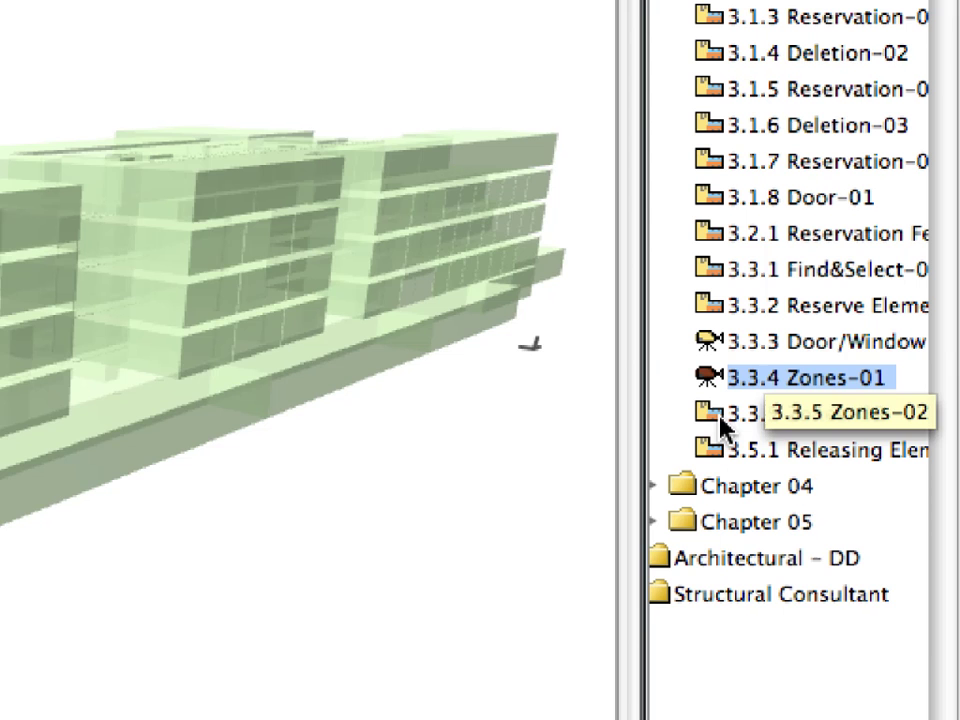
{"action": "double_click", "coordinate": [720, 416]}
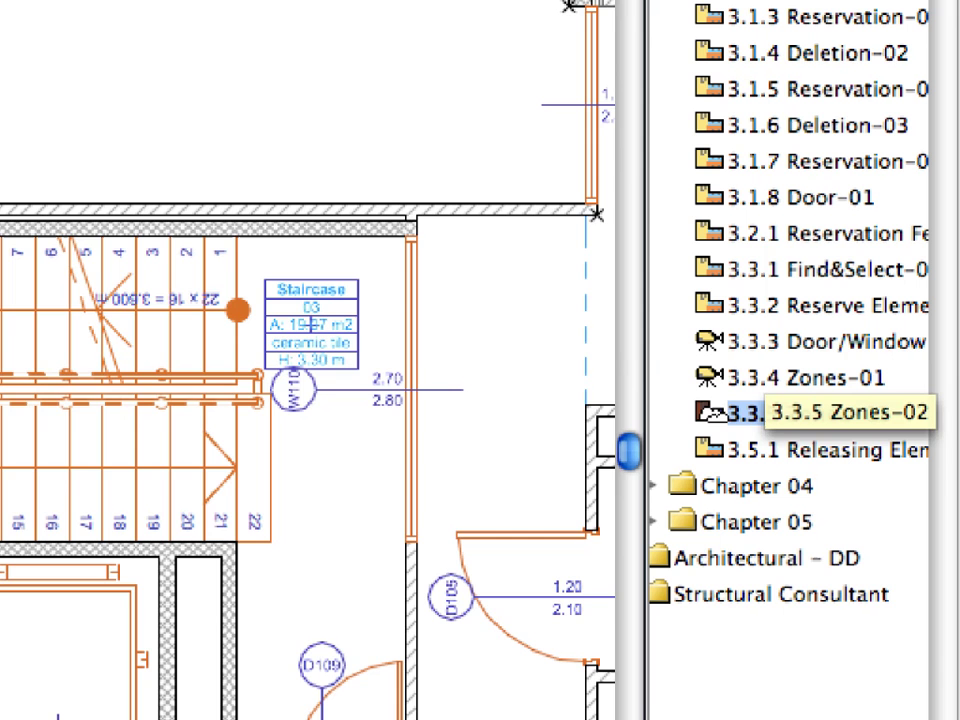
{"action": "scroll", "coordinate": [257, 343], "scroll_direction": "up", "scroll_amount": 5}
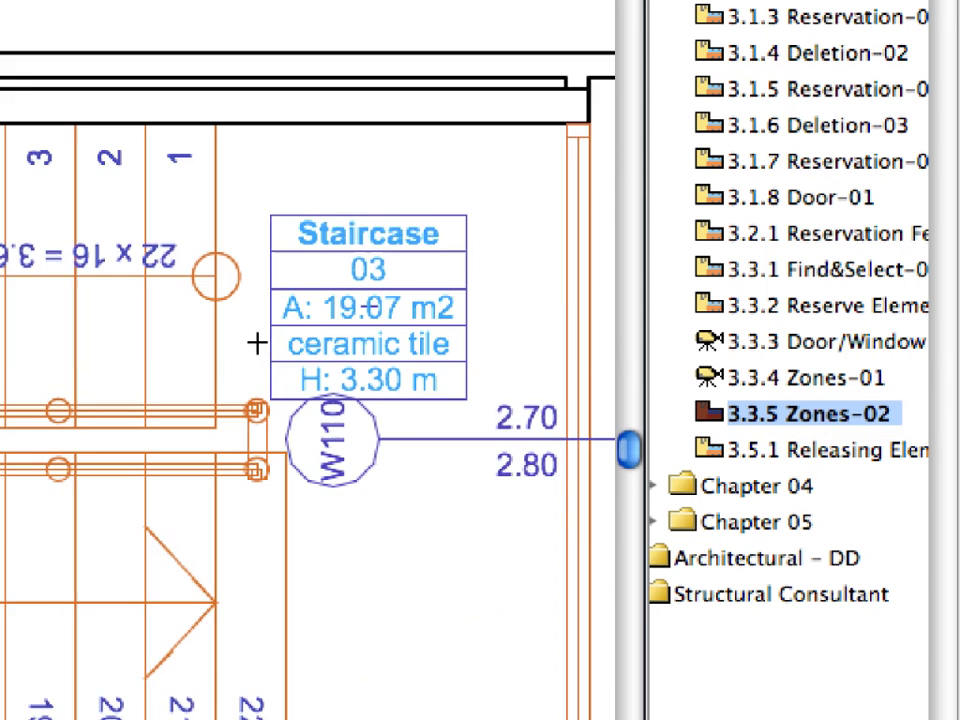